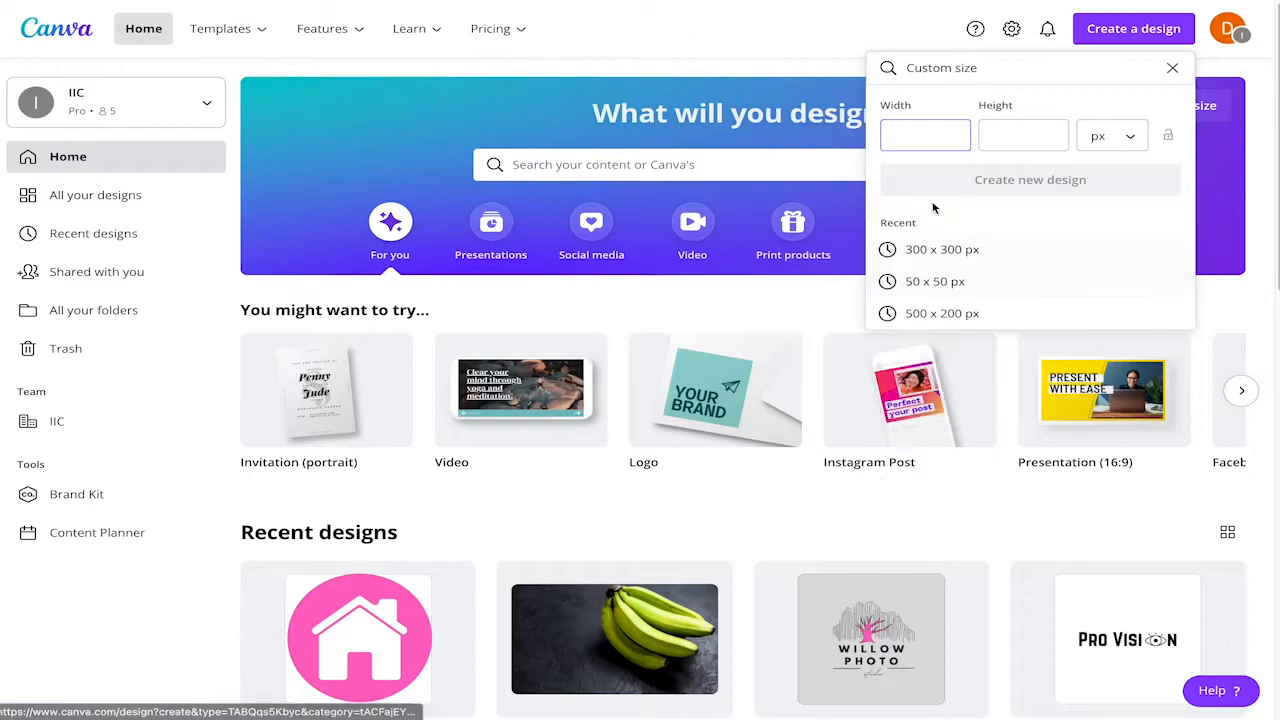
Create a new blank design with a custom size of 500 x 500 px.
text(500)
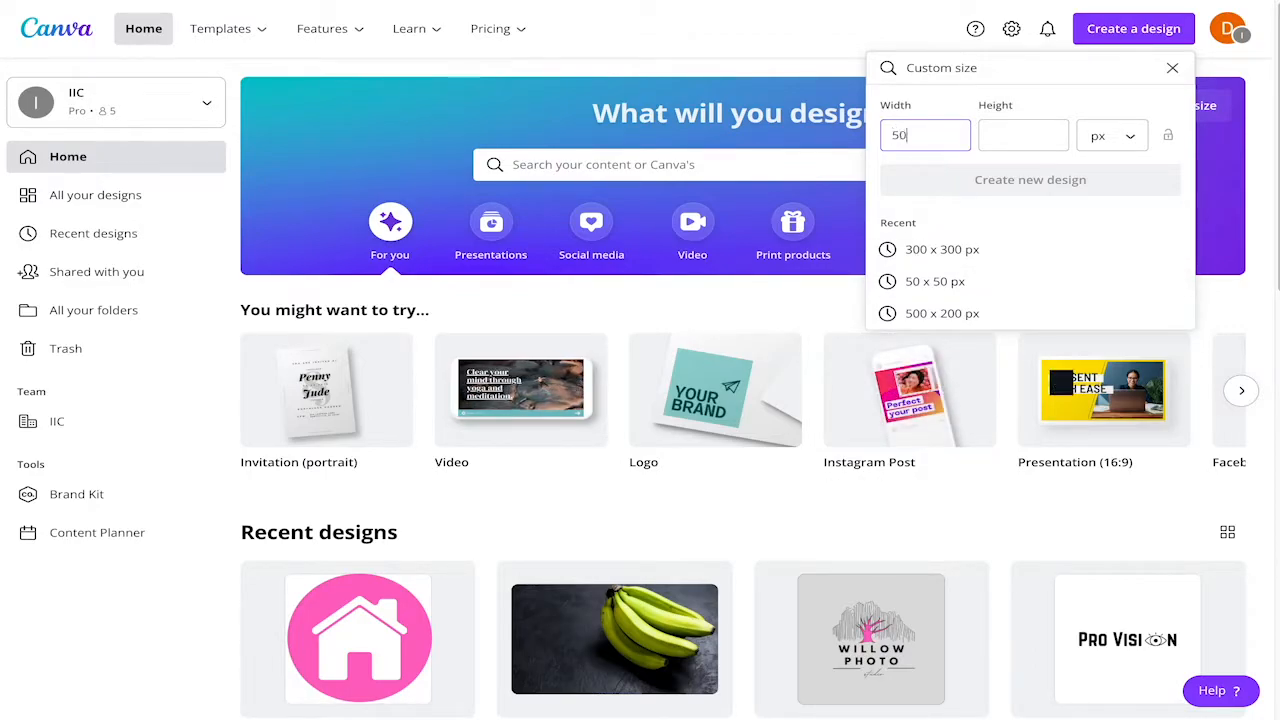
click(994, 135)
text(500)
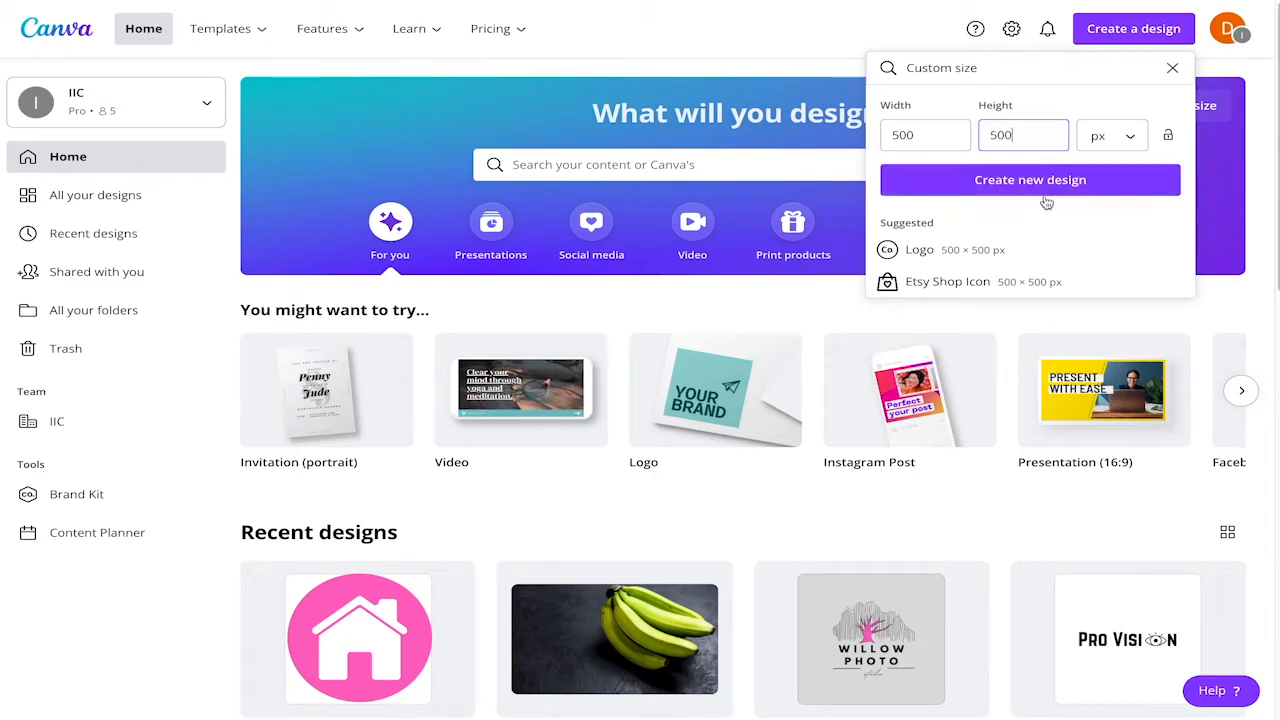
click(1046, 188)
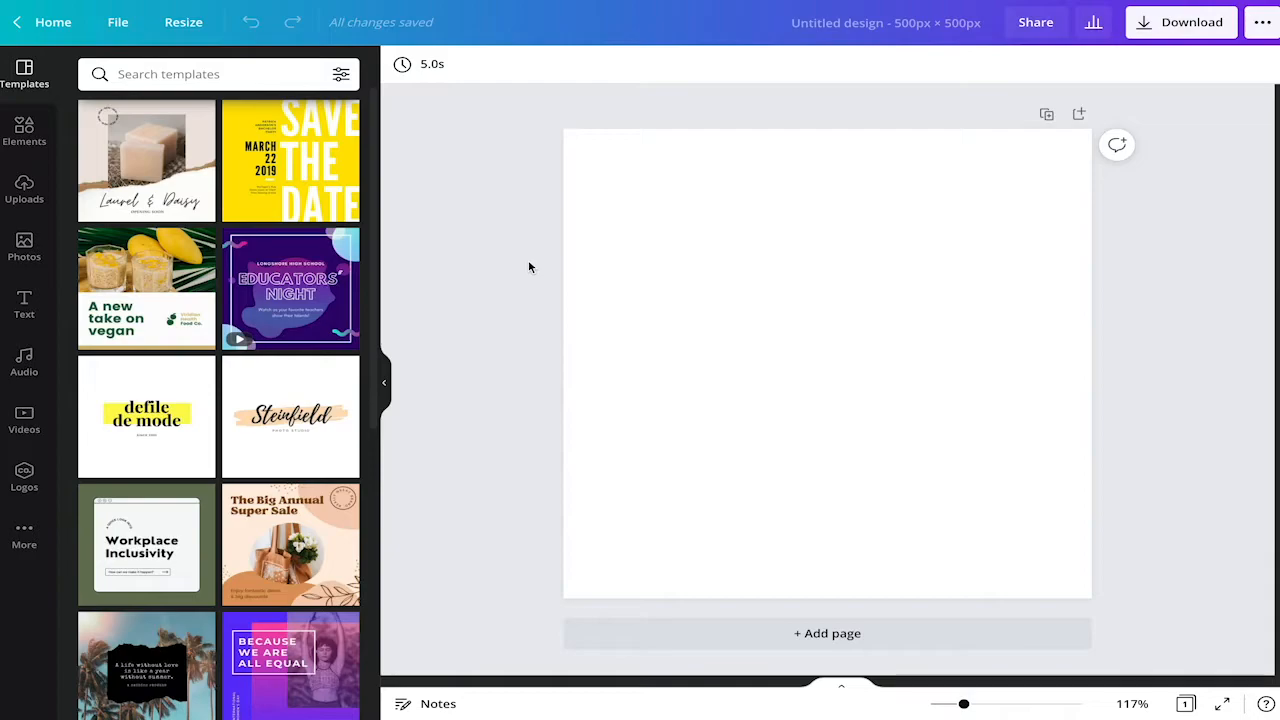
Search the elements for "line" and place the plain solid line horizontally, slightly above the middle of the page.
click(26, 130)
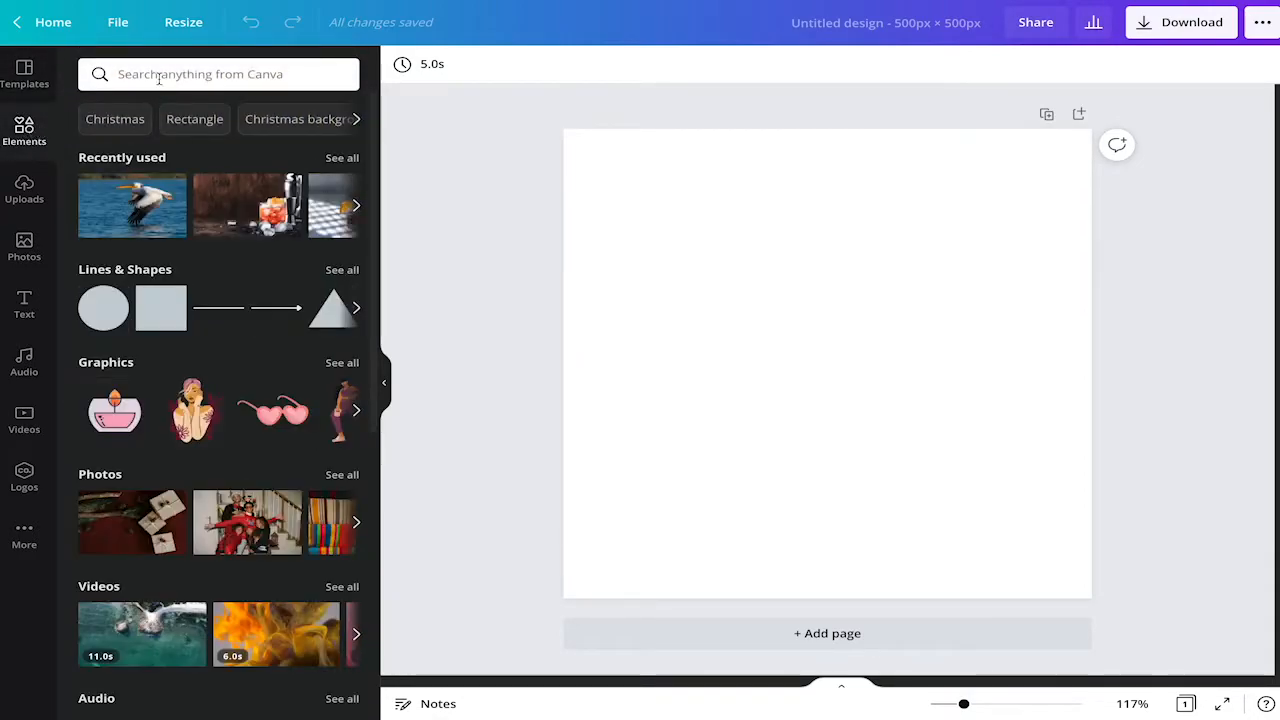
click(159, 75)
text(line)
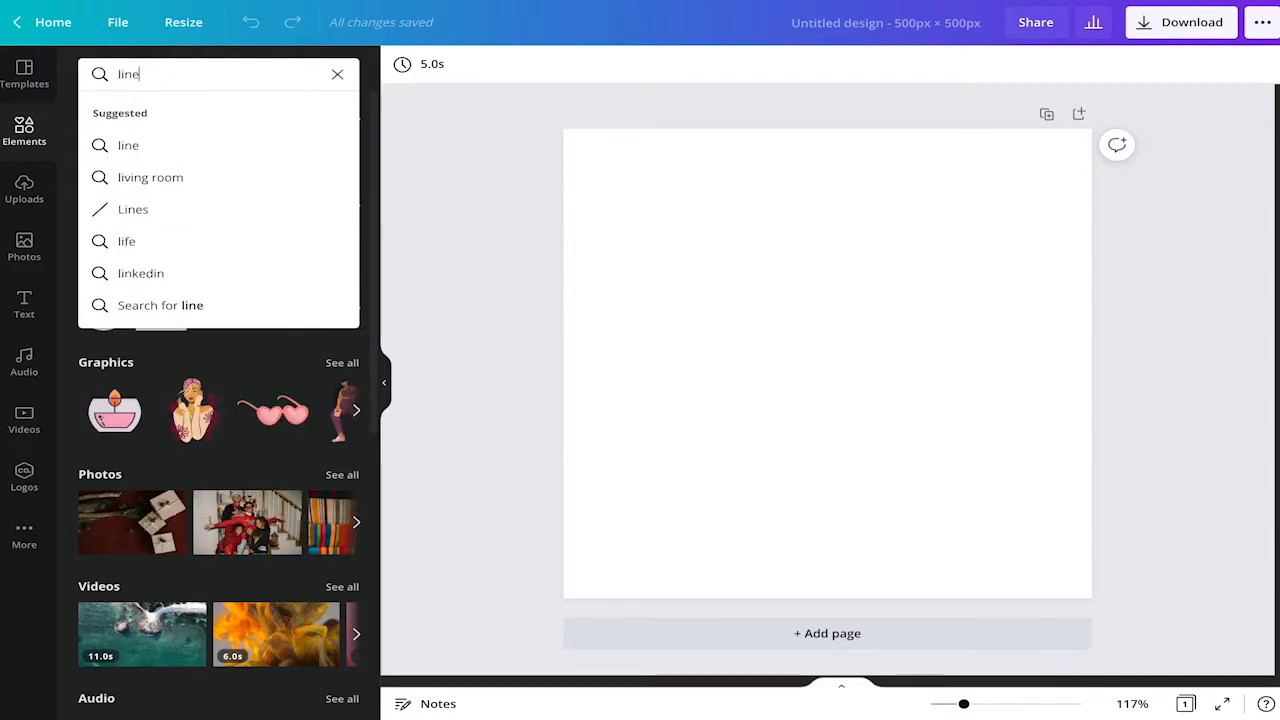
key(Return)
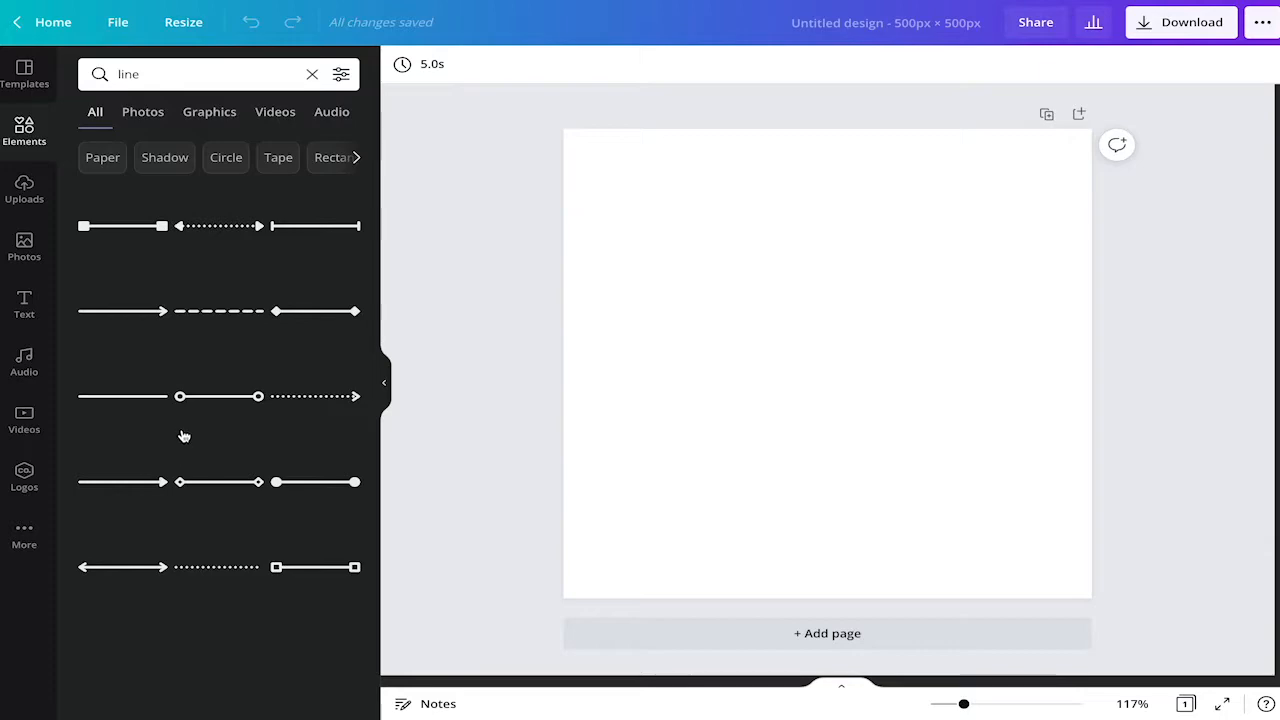
drag(135, 401, 689, 346)
click(766, 371)
drag(763, 310, 760, 340)
click(780, 409)
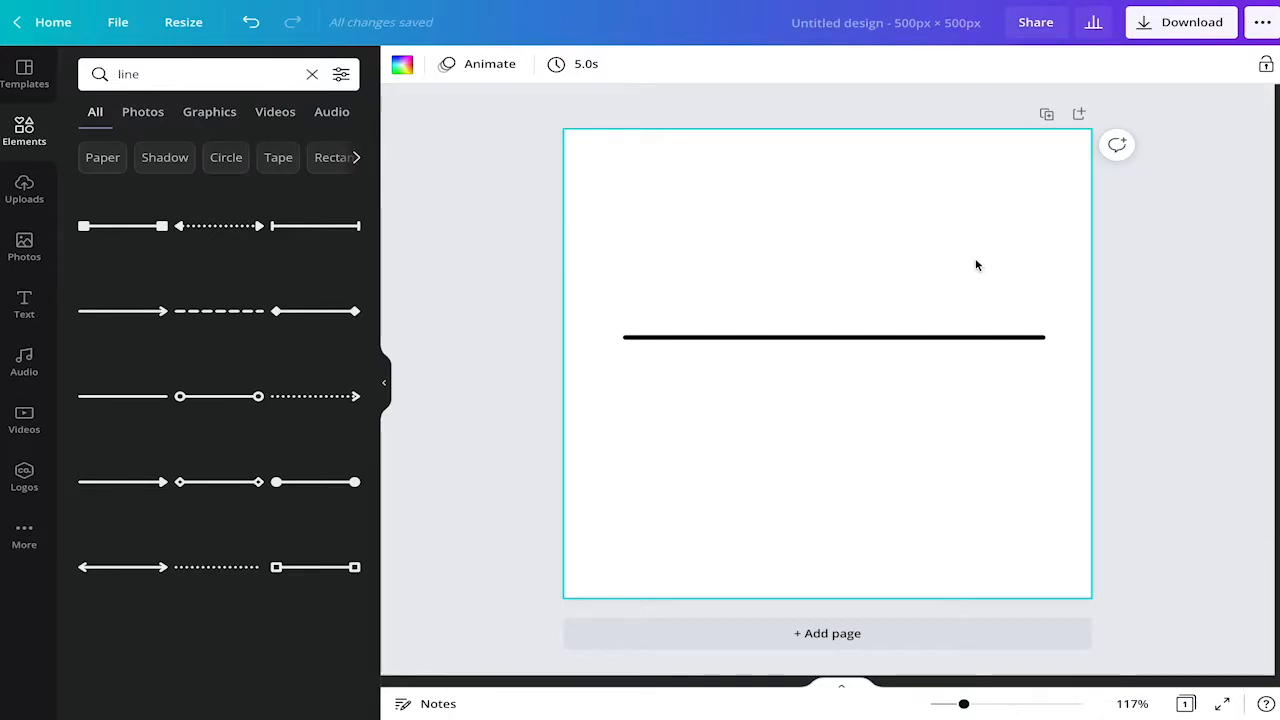
Increase the line weight of the horizontal line so that it becomes a thick bar.
click(818, 351)
click(731, 426)
click(750, 346)
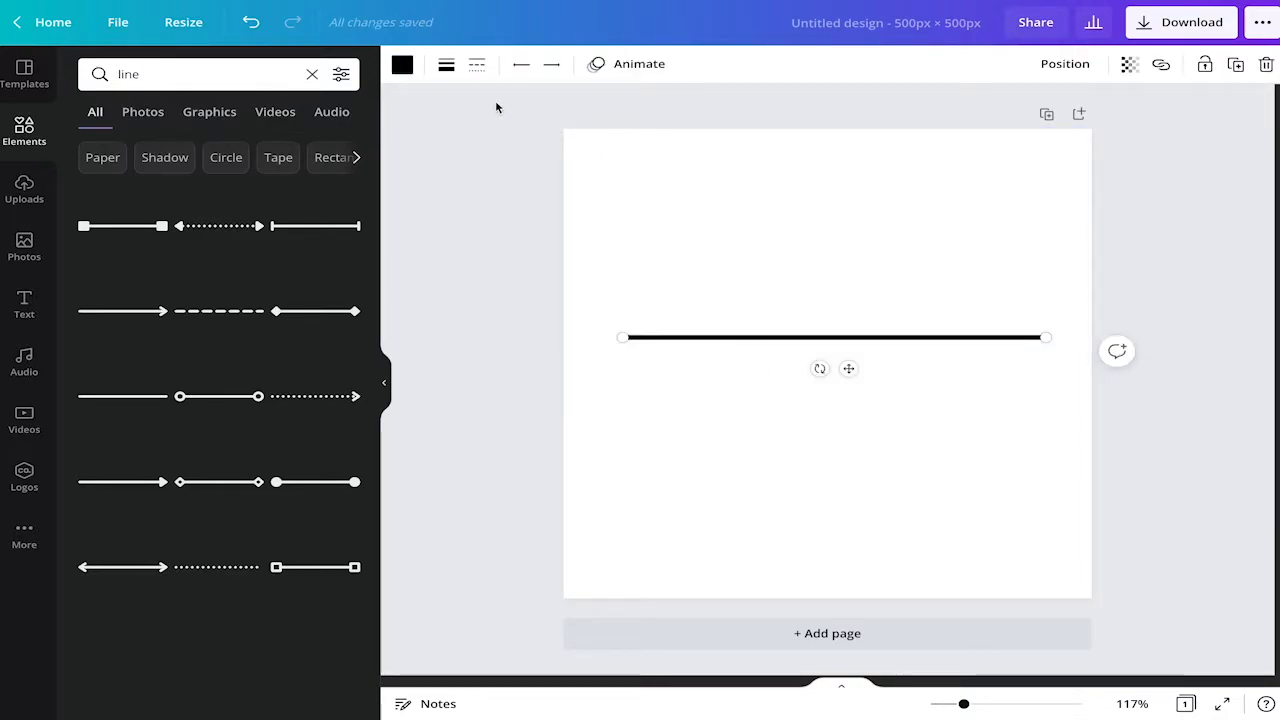
click(445, 66)
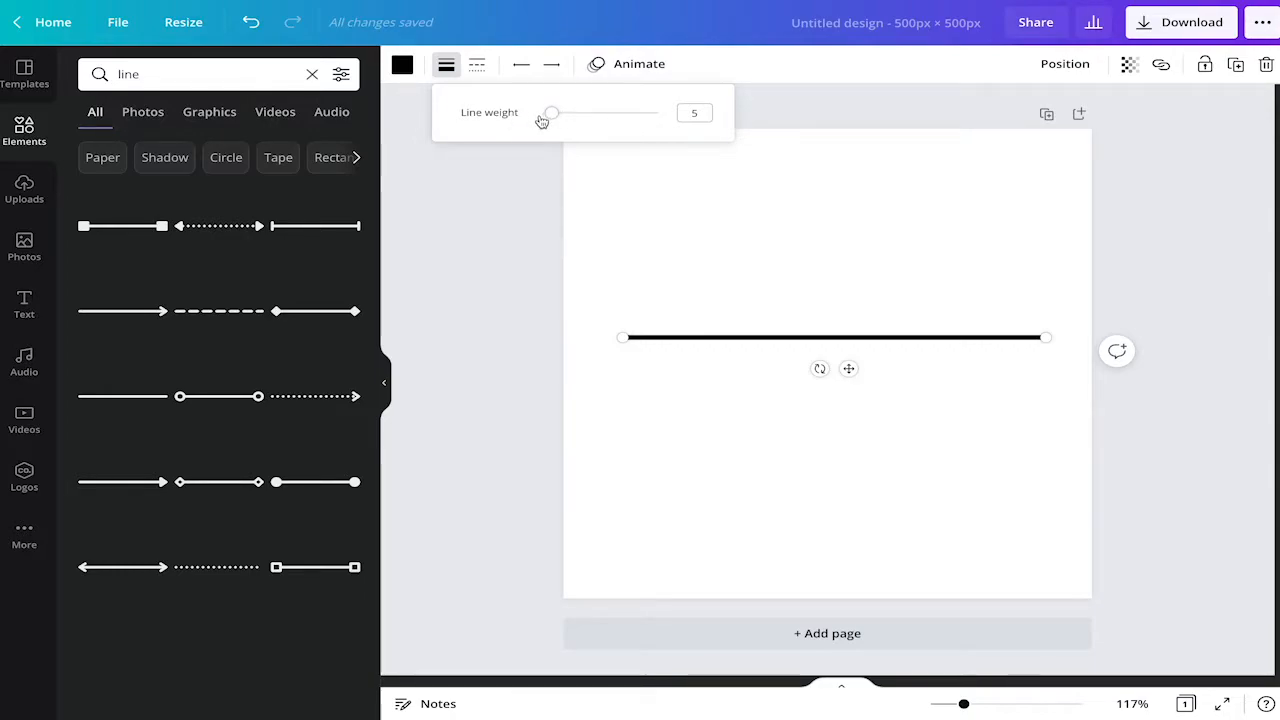
drag(550, 118, 577, 118)
click(786, 318)
click(775, 335)
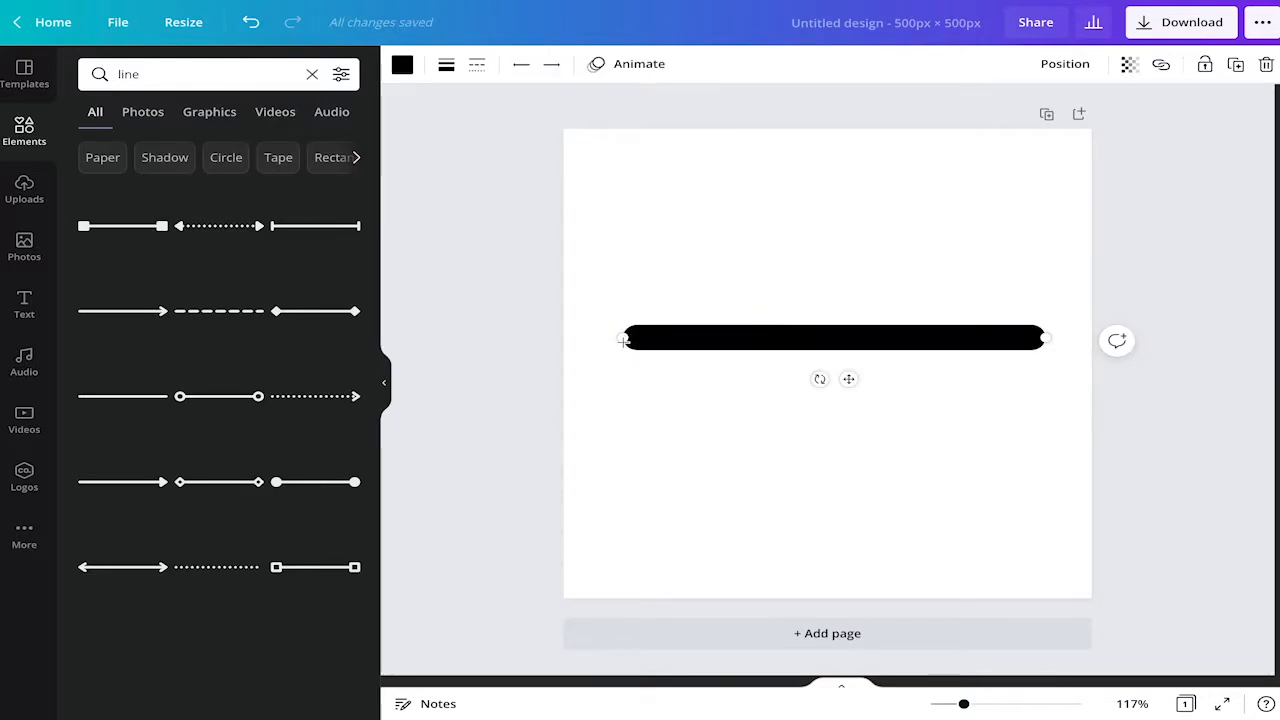
Switch the thick line to the solid style with square ends and move it higher, centred horizontally on the page.
click(754, 423)
click(763, 346)
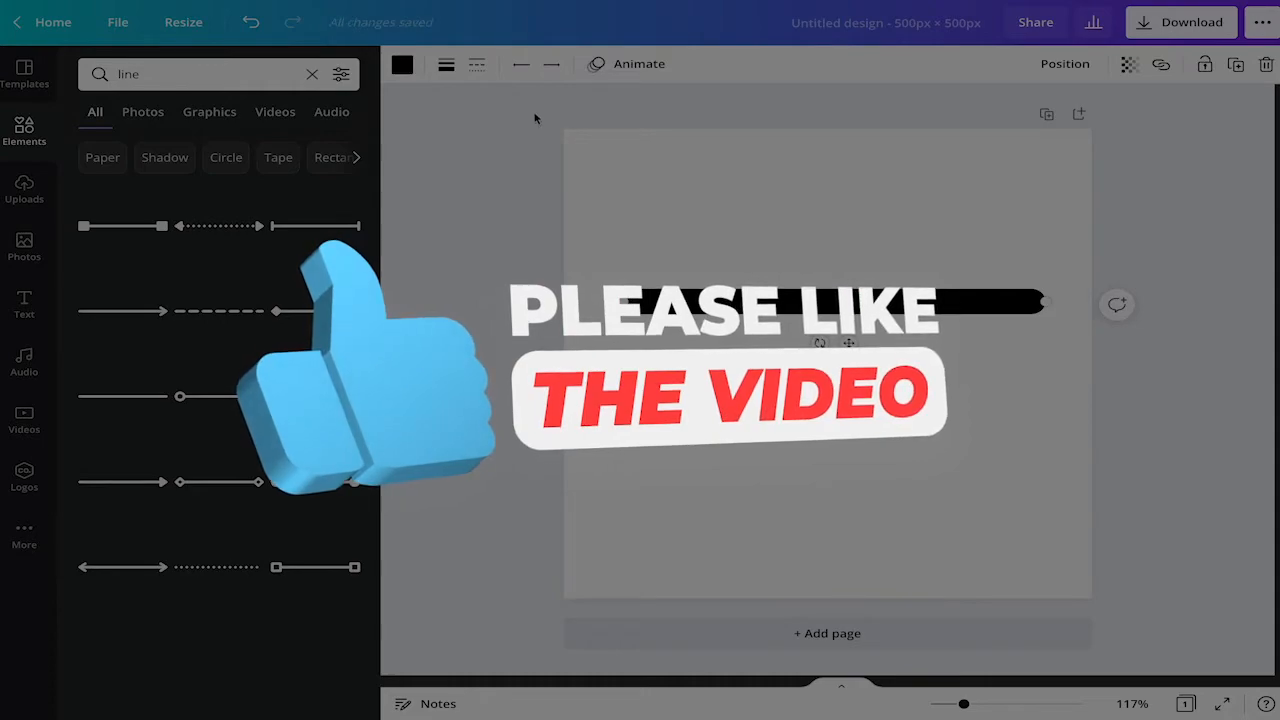
click(477, 63)
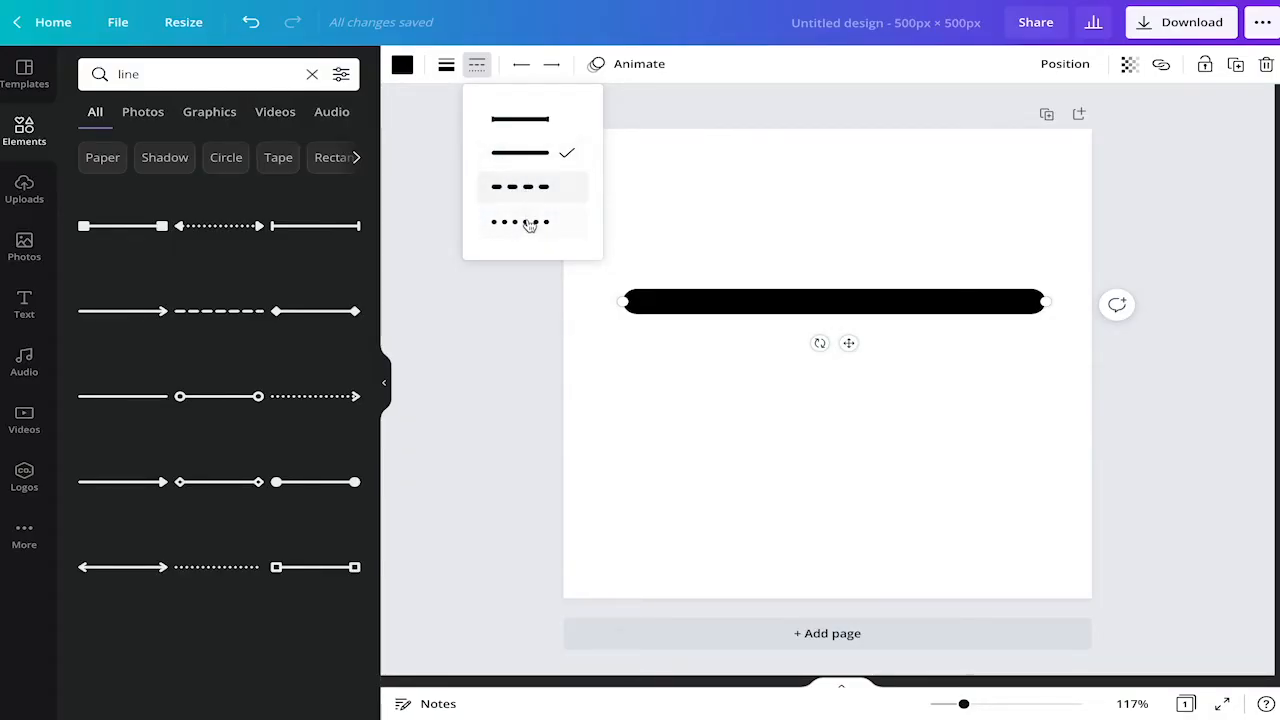
click(522, 122)
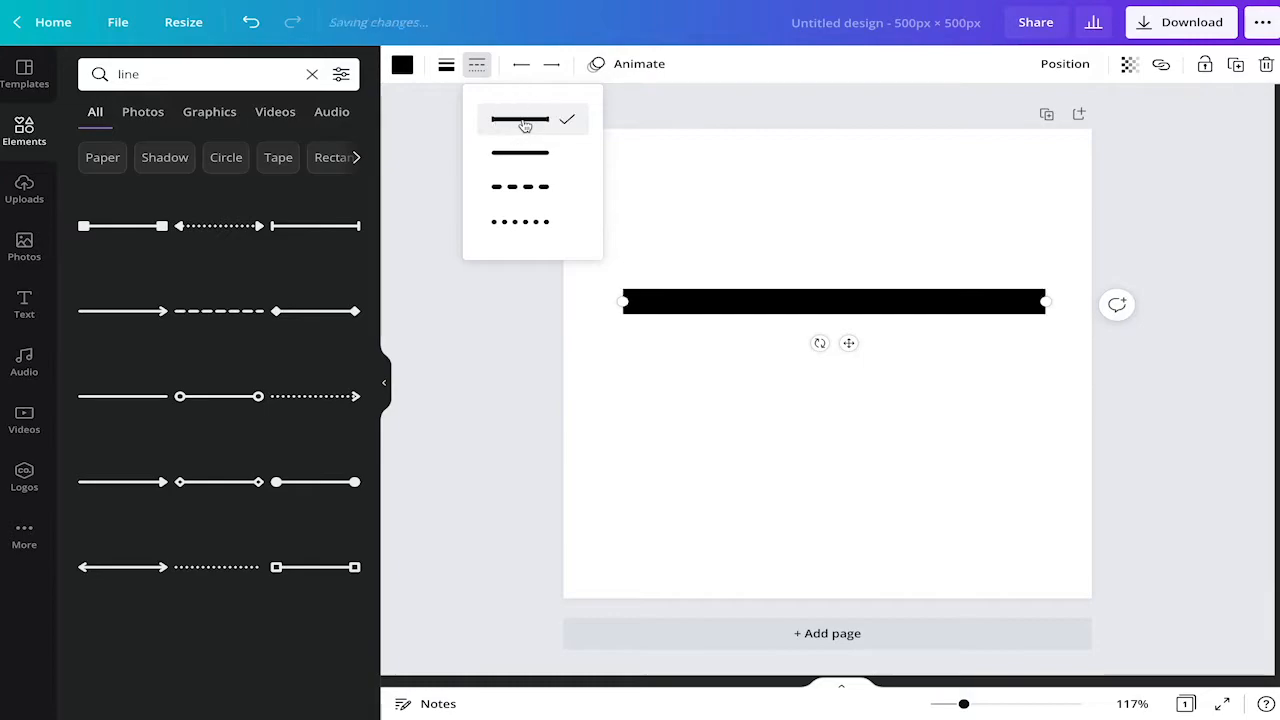
click(742, 250)
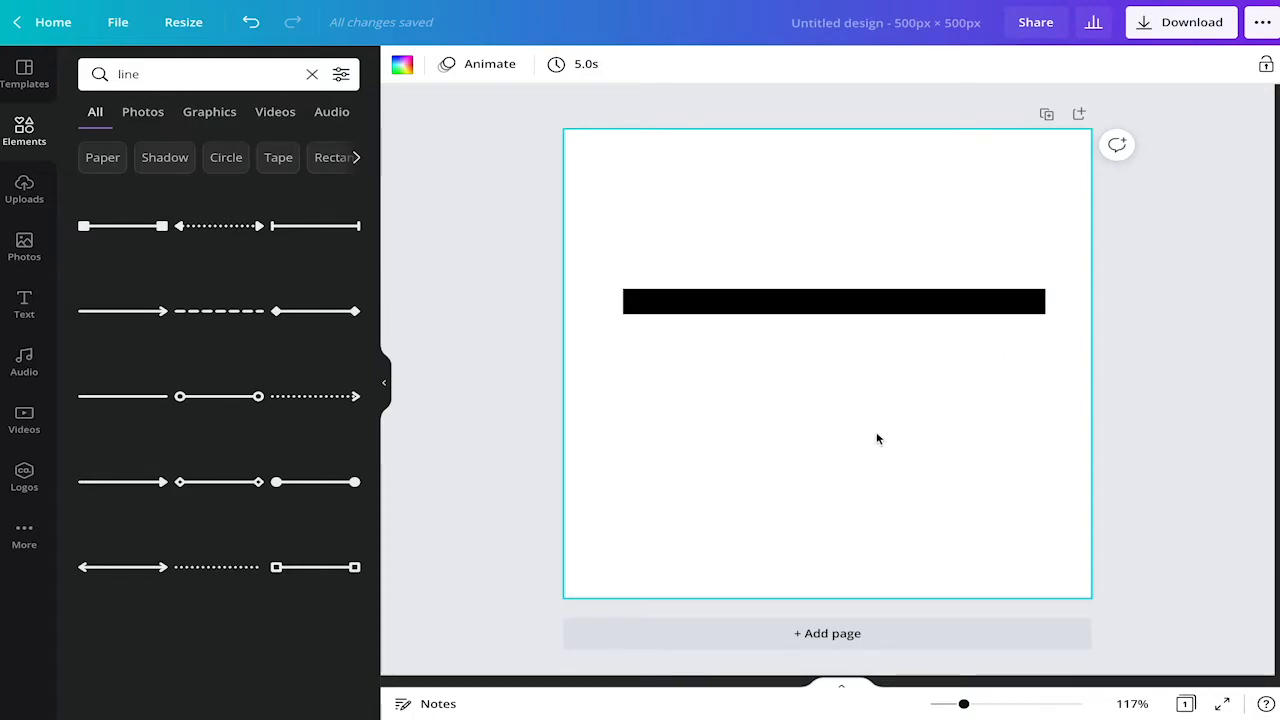
drag(814, 307, 808, 287)
click(849, 409)
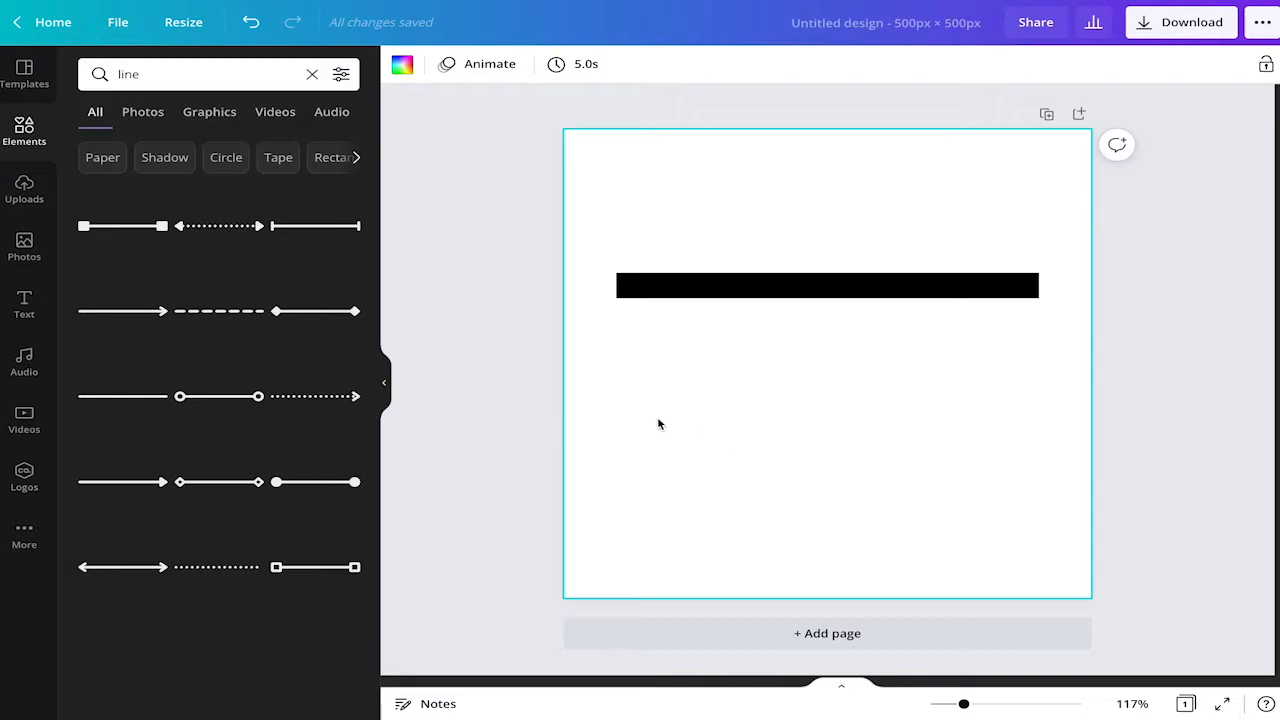
Search the elements for "rectangle".
key(BackSpace)
key(BackSpace)
key(BackSpace)
key(BackSpace)
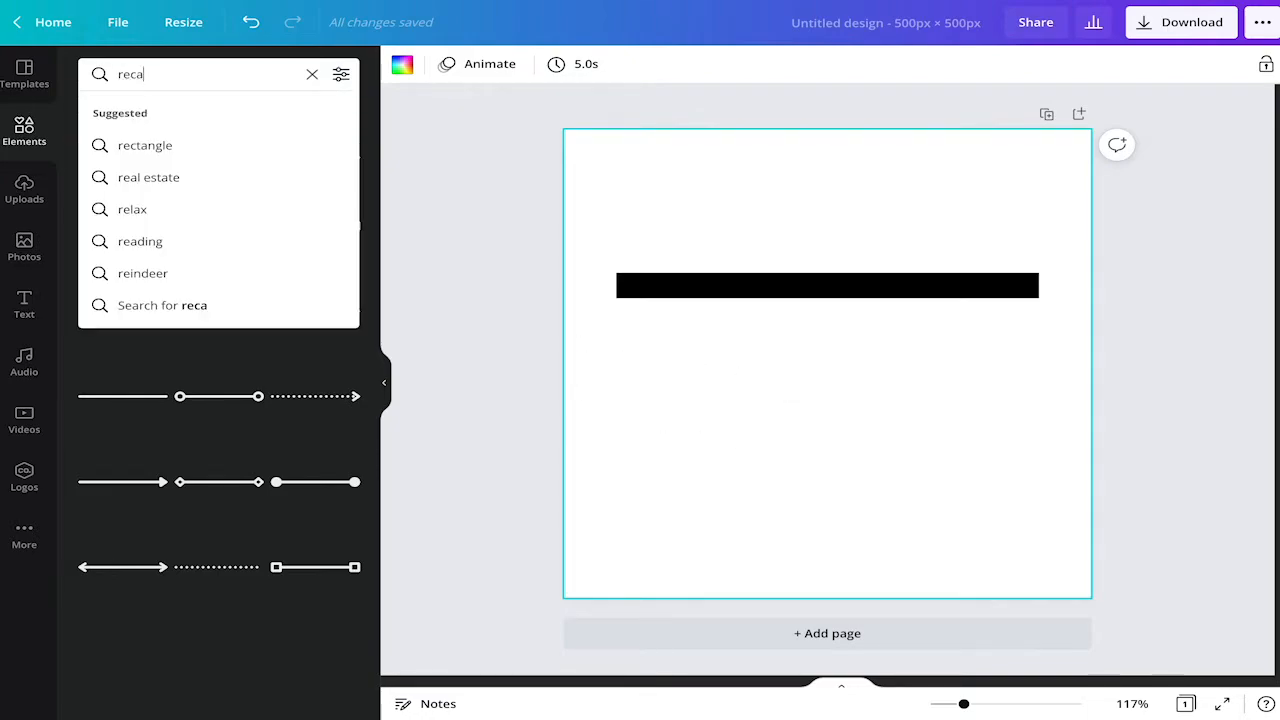
text(ea)
key(BackSpace)
text(cangle)
key(Return)
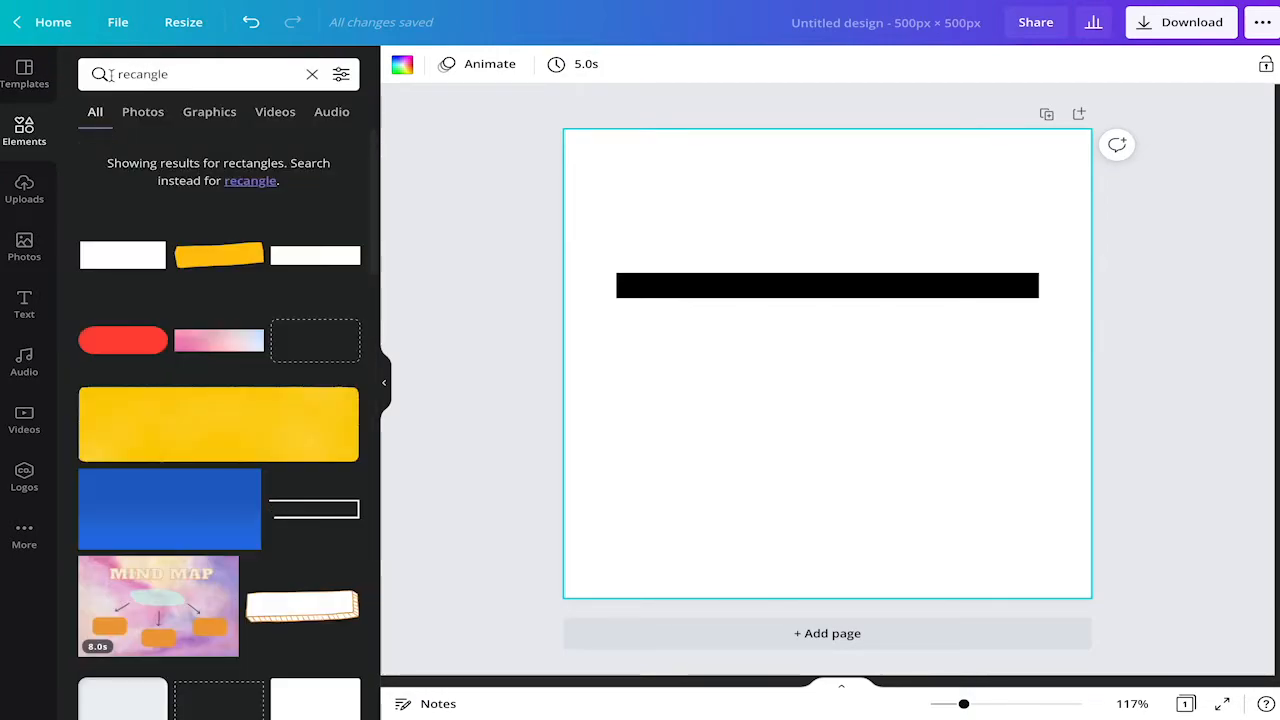
click(128, 75)
text(t)
key(Return)
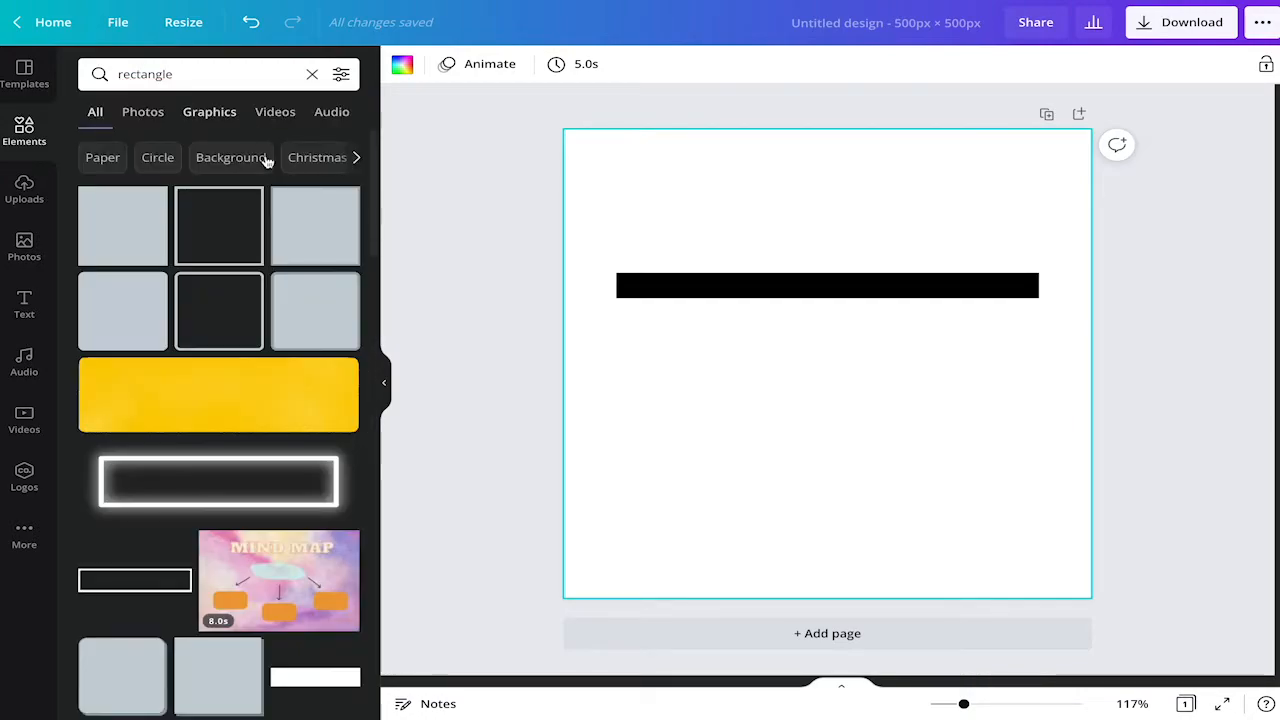
Add the square-cornered outline rectangle to the page and position it just below the thick bar.
click(187, 220)
drag(795, 351, 800, 434)
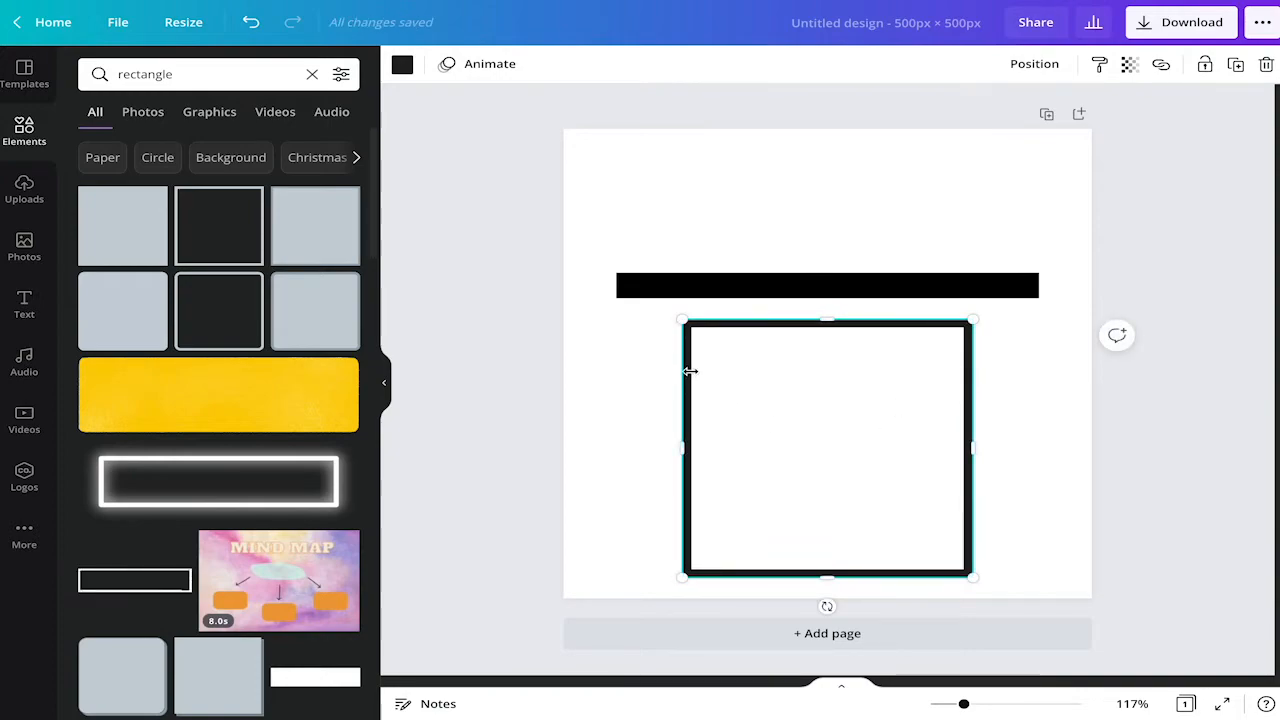
click(1031, 357)
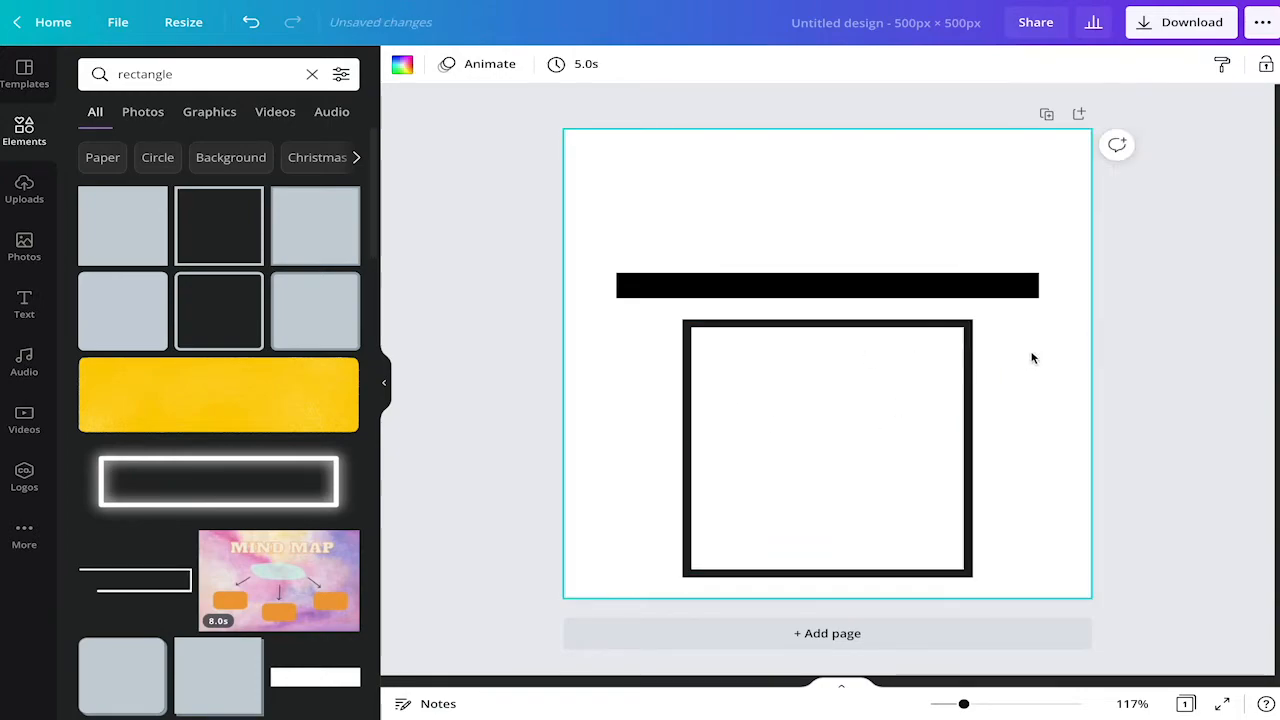
Check the colour options for the outline rectangle, and delete the rectangle from the page.
click(967, 356)
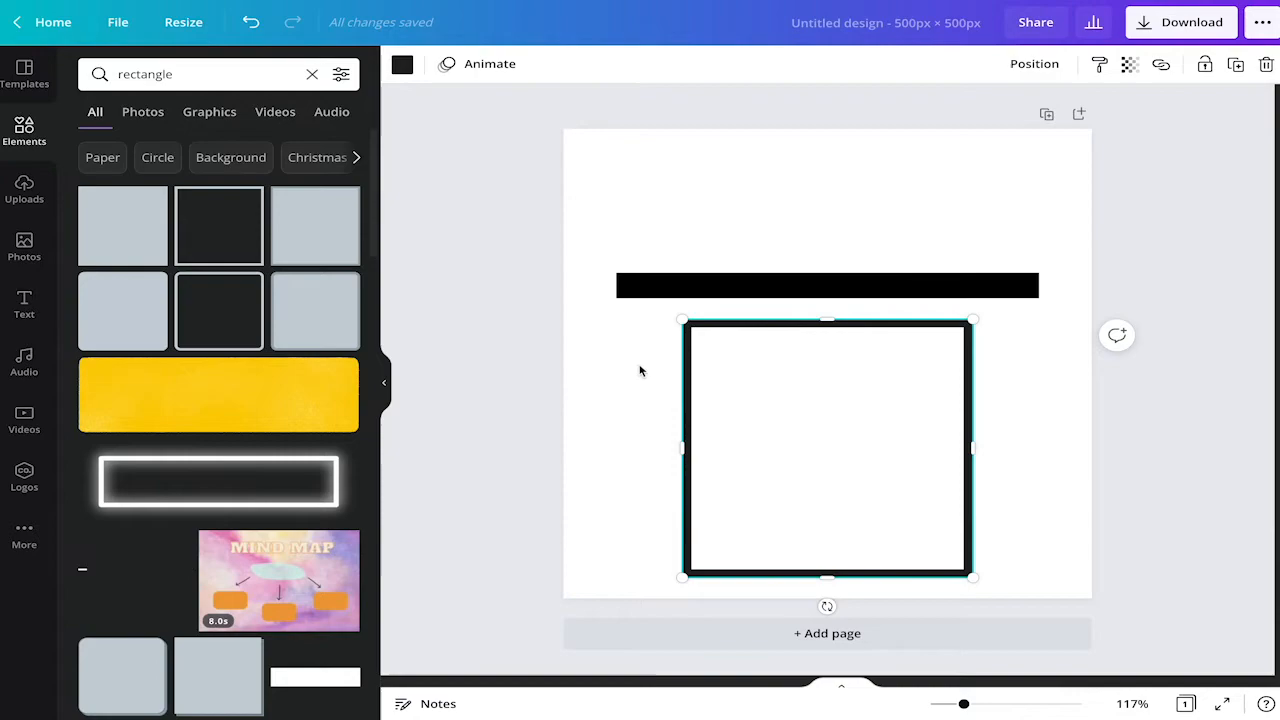
click(592, 340)
click(811, 389)
click(402, 68)
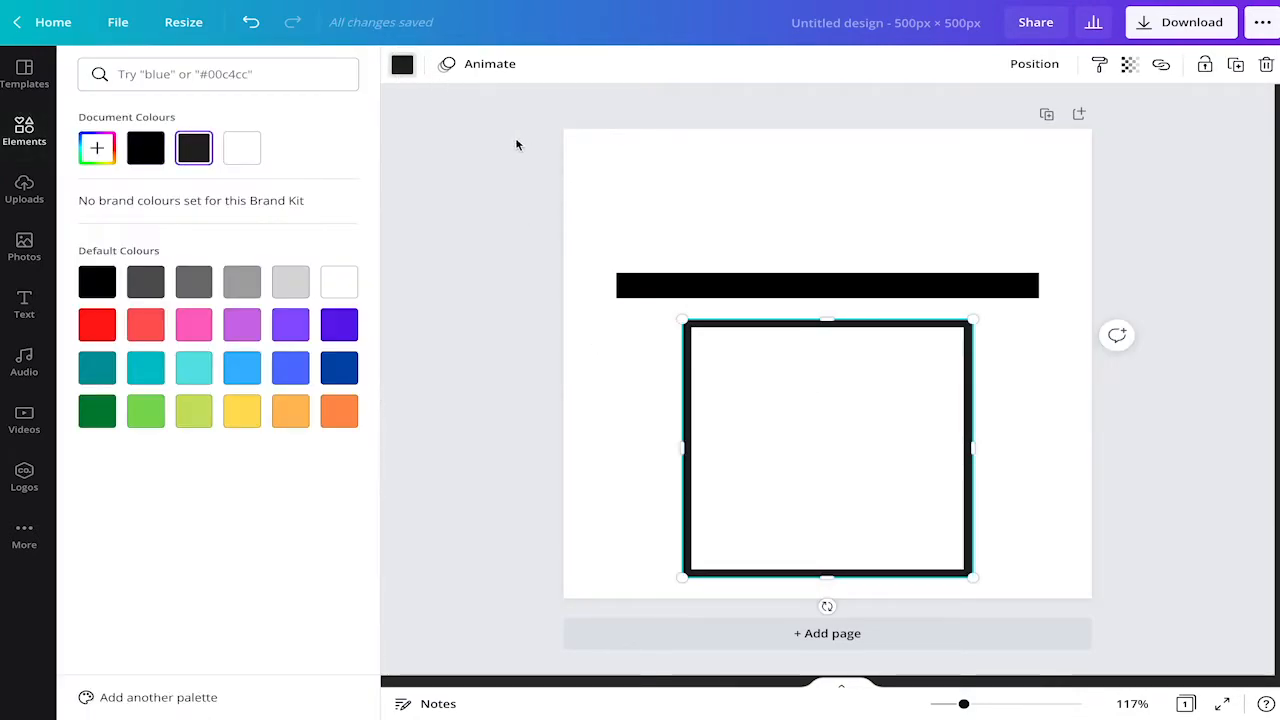
click(501, 139)
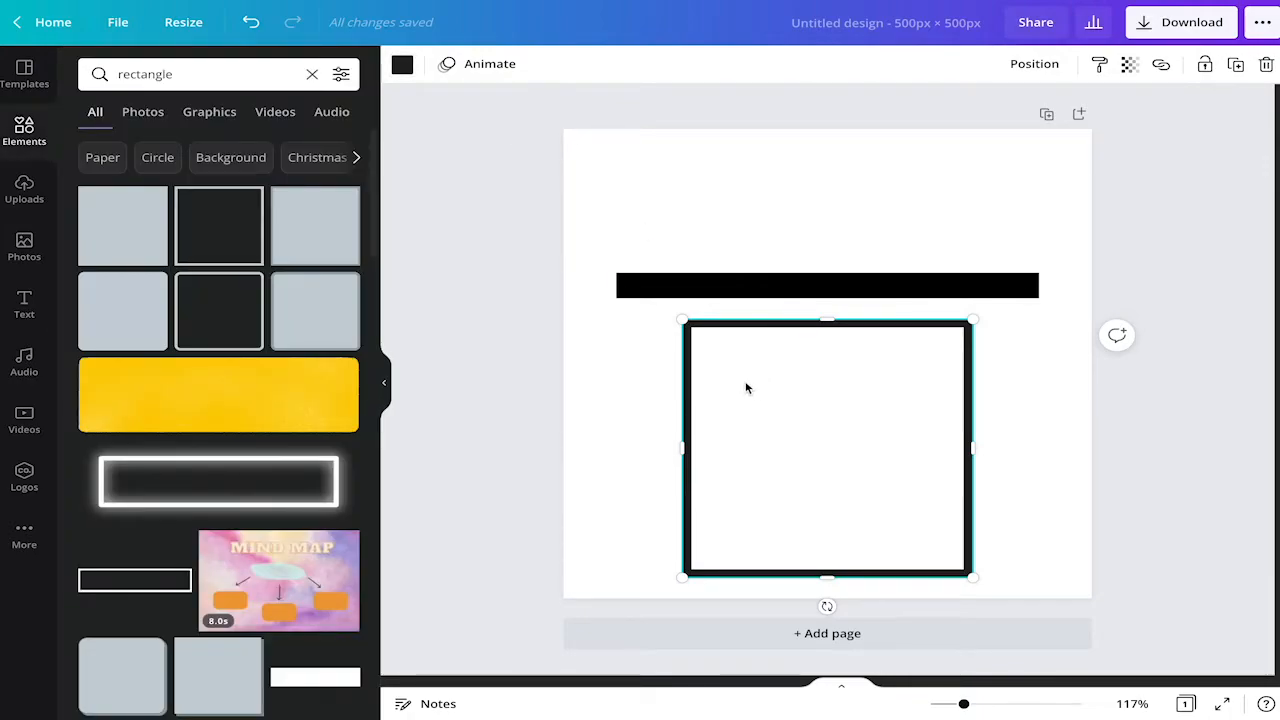
click(617, 357)
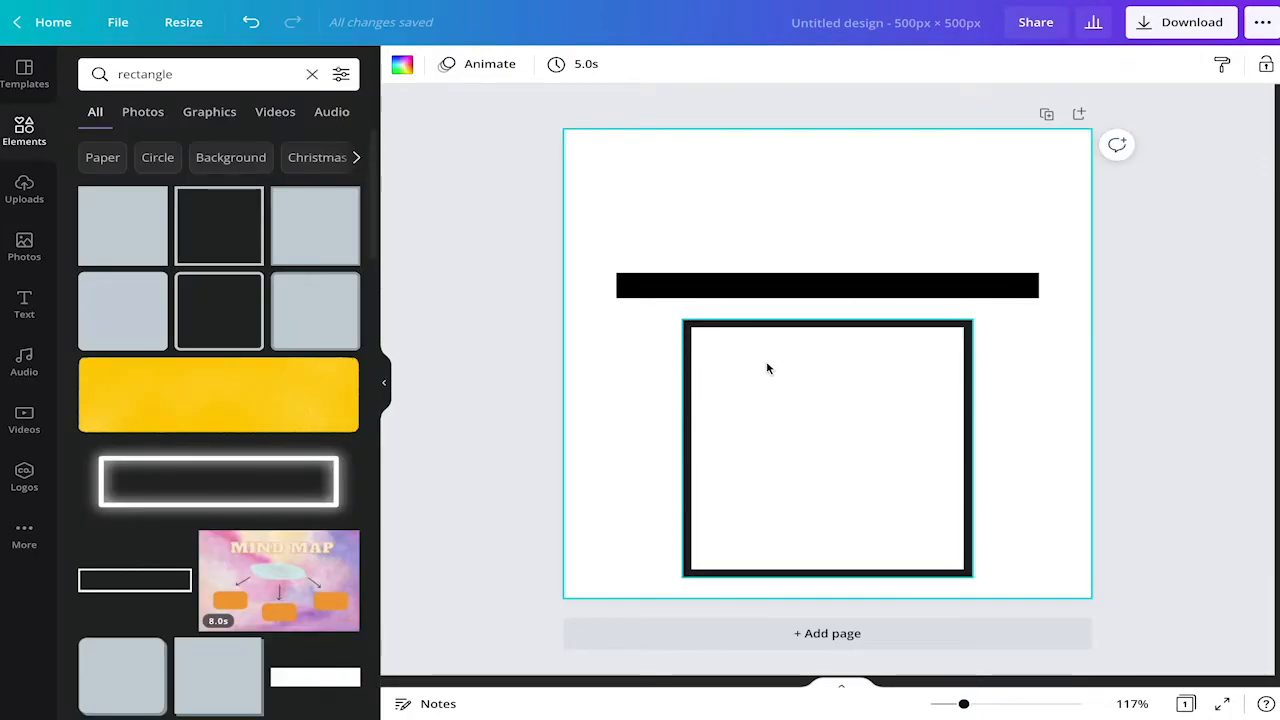
click(641, 367)
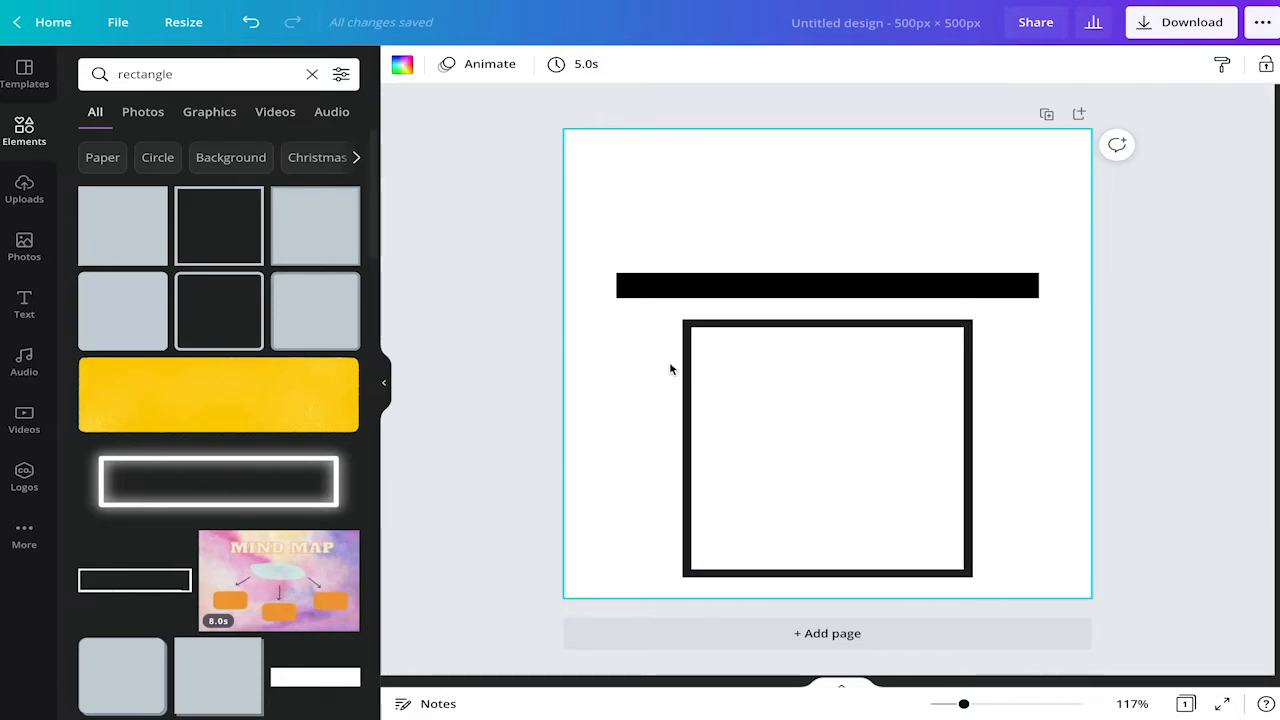
click(686, 354)
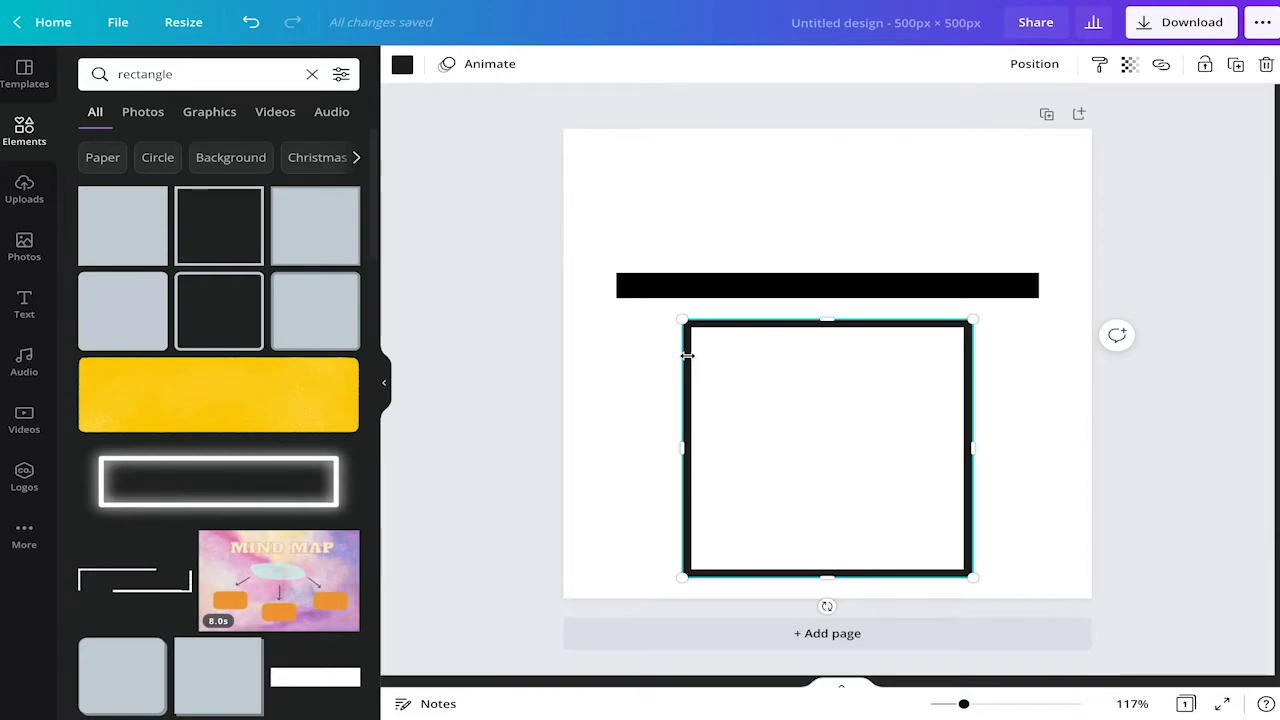
key(Delete)
Move the thick bar further up the page and make three duplicates of it.
click(691, 292)
drag(691, 292, 691, 265)
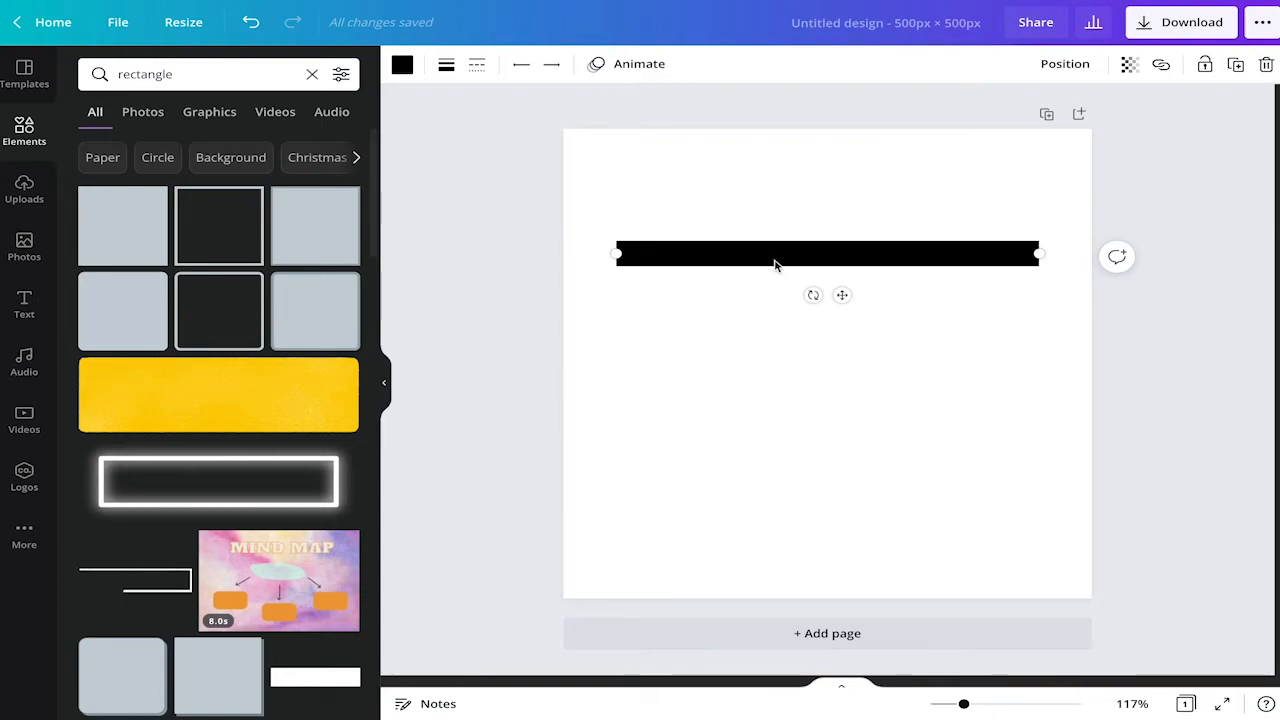
key(ctrl+d)
key(ctrl+d)
key(ctrl+d)
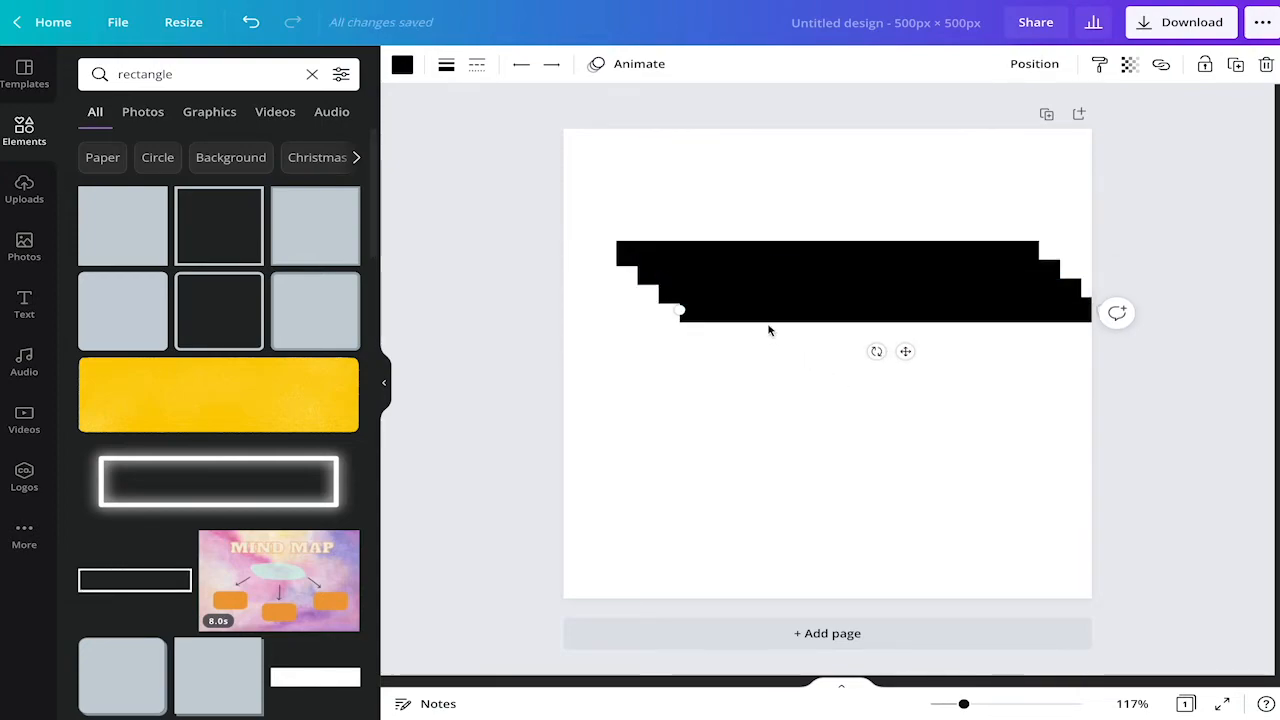
Spread the three duplicate bars apart down the page beneath the original bar.
drag(769, 330, 749, 480)
click(731, 323)
drag(730, 313, 698, 390)
drag(726, 281, 712, 326)
drag(746, 382, 756, 416)
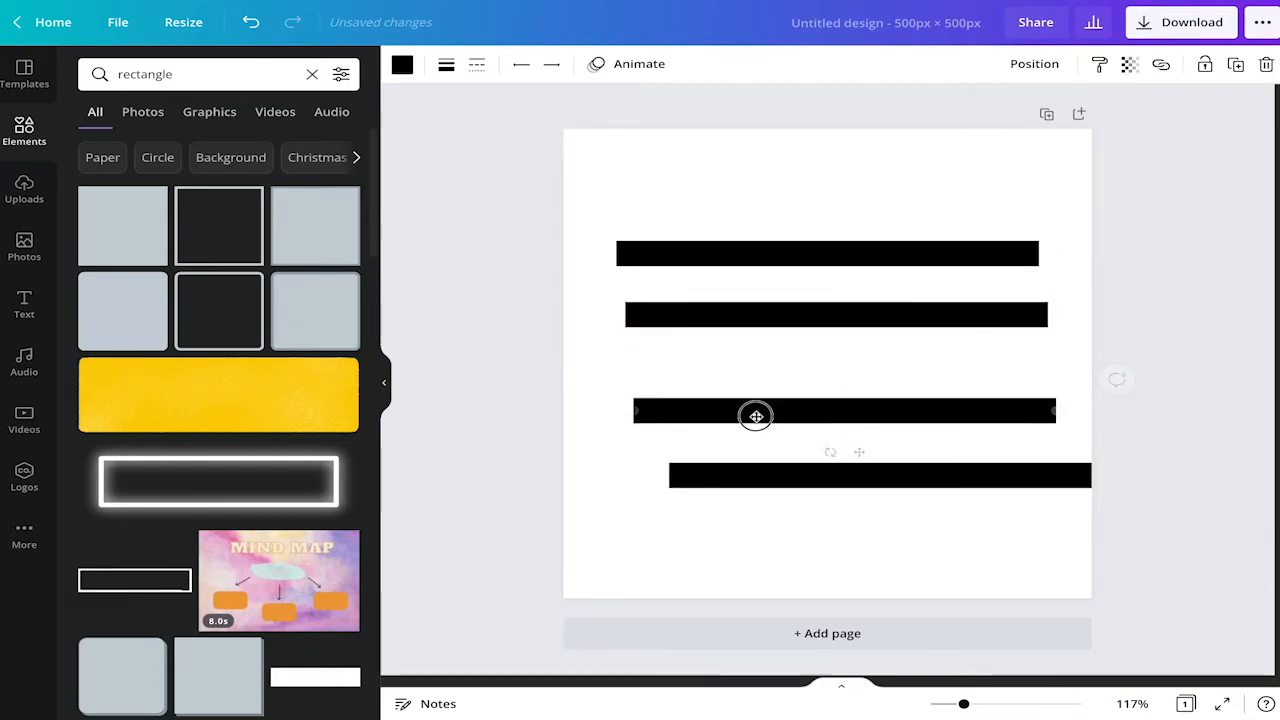
drag(763, 471, 726, 523)
drag(711, 415, 725, 477)
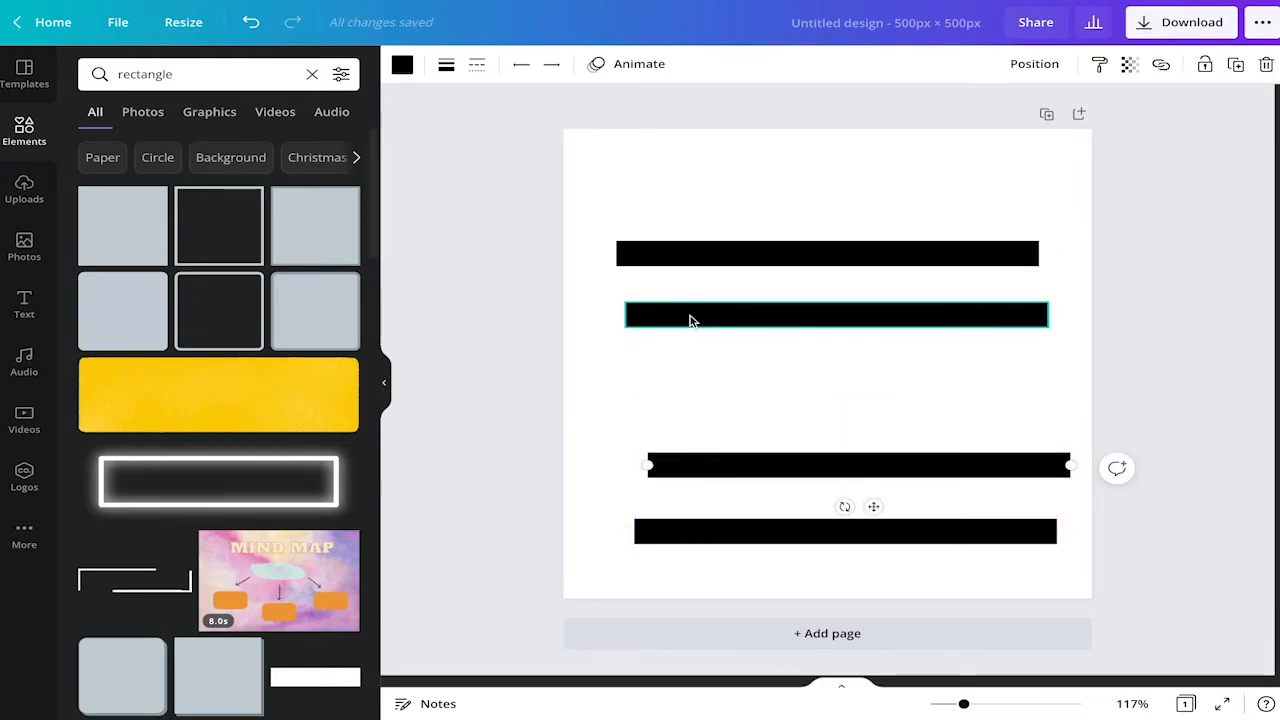
Turn one bar vertical as the frame's left side and align a horizontal bar flush across its upper end.
drag(690, 315, 683, 358)
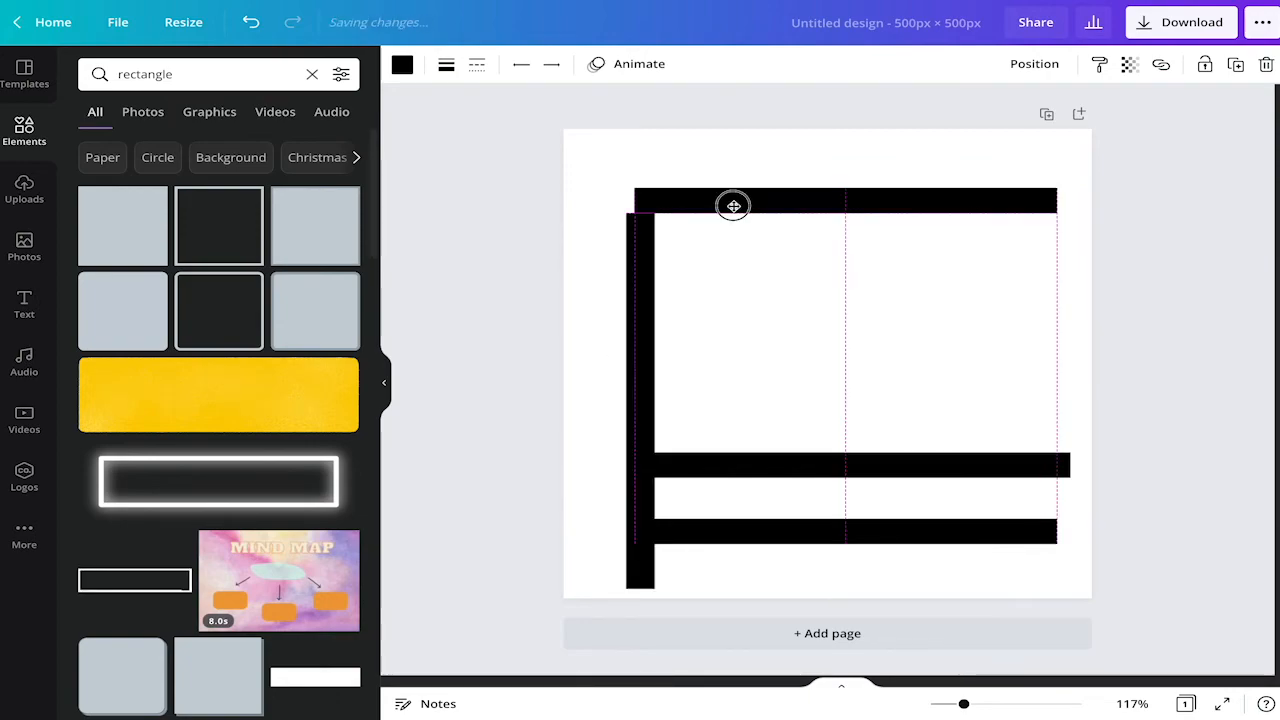
drag(734, 206, 730, 205)
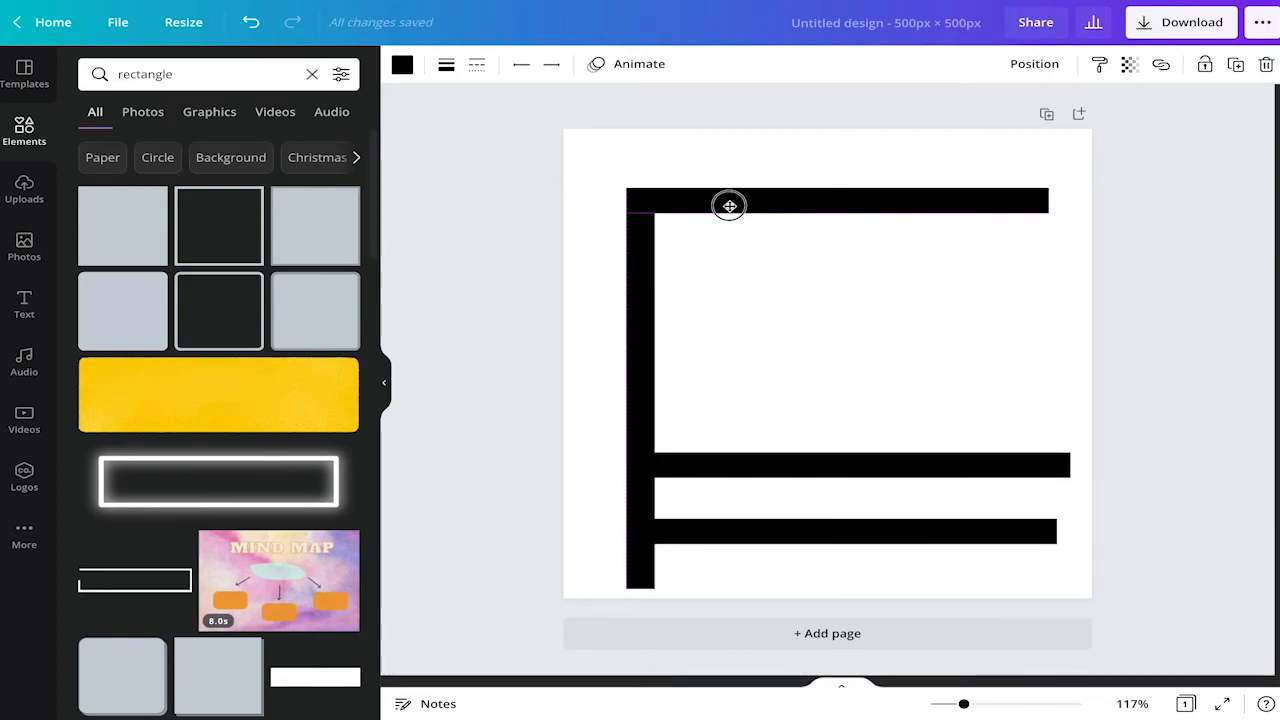
click(751, 340)
Turn another bar vertical as the frame's right side and place the remaining horizontal bar along the frame's bottom edge.
drag(823, 463, 1038, 381)
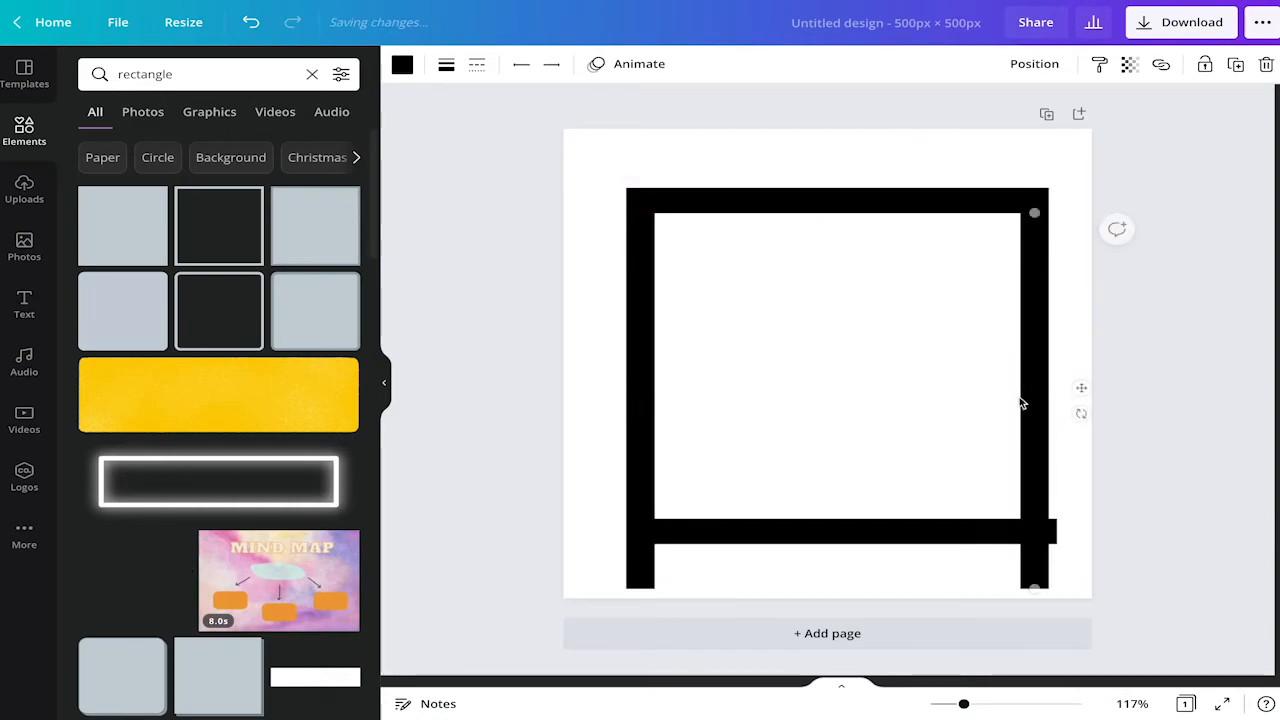
click(814, 526)
drag(814, 526, 804, 576)
Select all four bars and move the assembled frame to the centre of the page.
drag(583, 149, 1057, 597)
drag(1034, 472, 1023, 439)
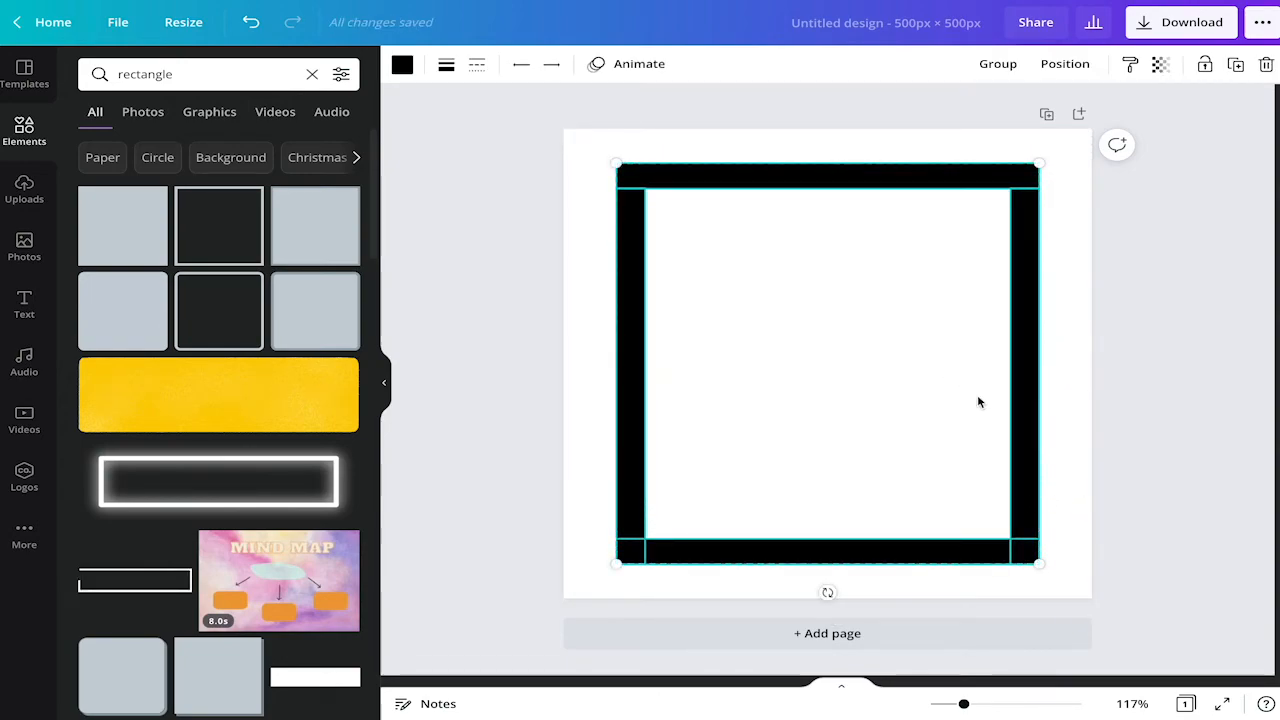
click(572, 303)
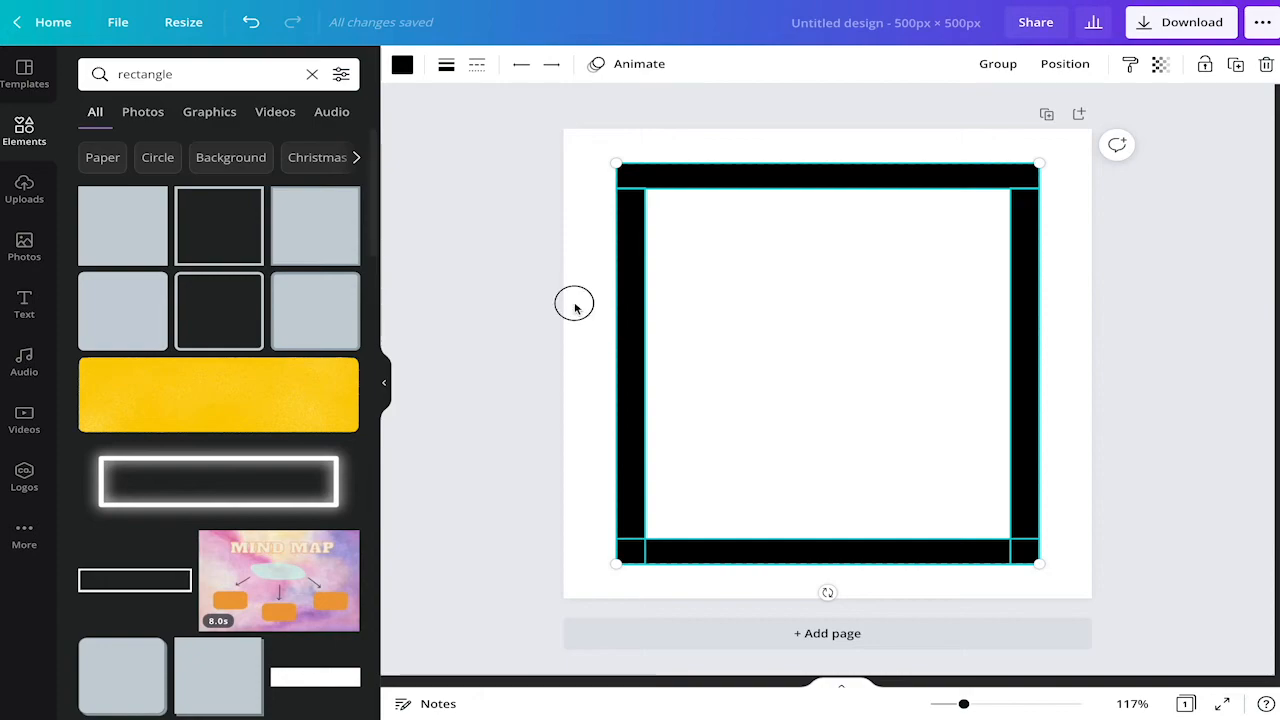
Select all four bars of the frame and group them into a single object.
drag(587, 150, 1076, 590)
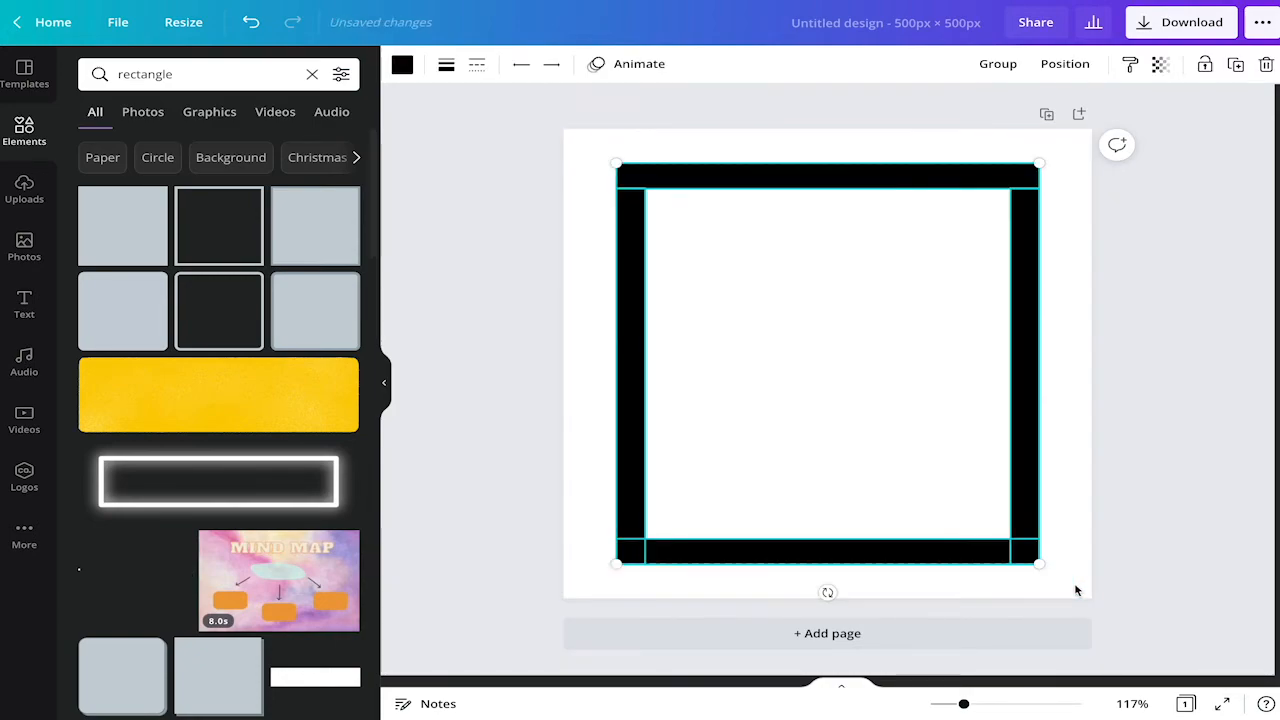
right_click(1020, 342)
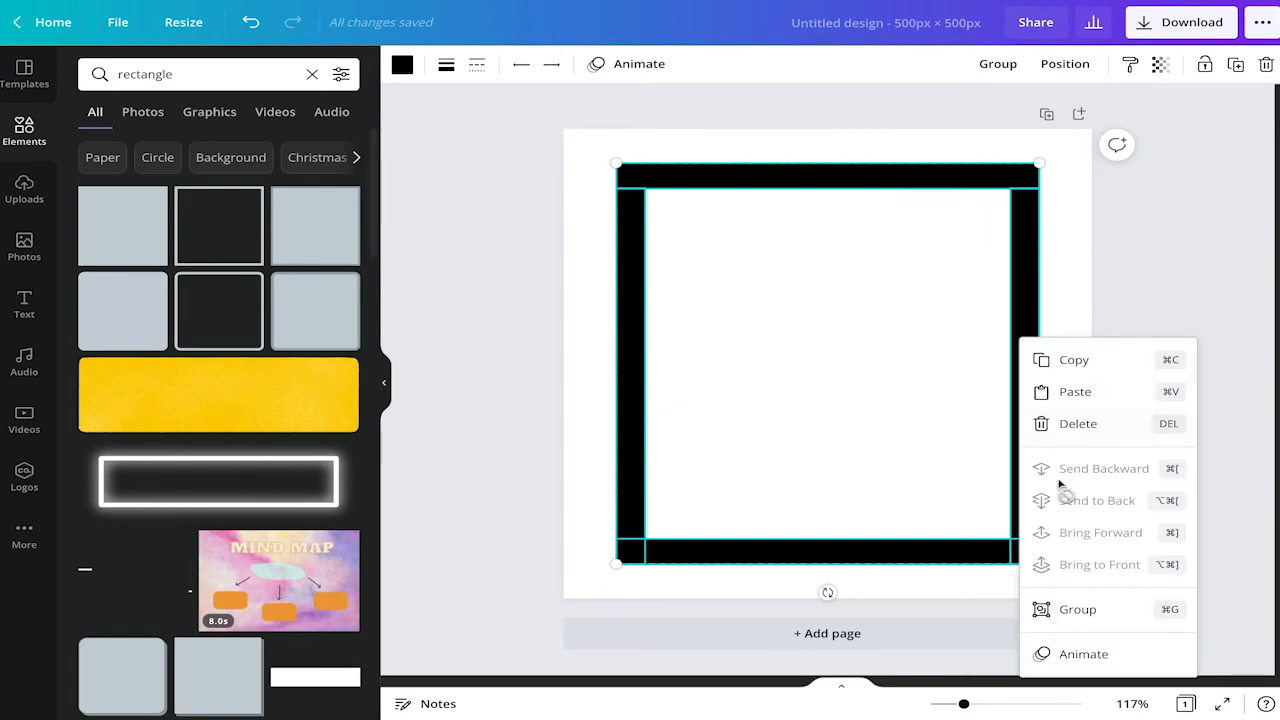
click(1080, 610)
click(1097, 369)
click(1030, 397)
click(1030, 397)
Scale the grouped frame down proportionally and move it back to the centre of the page.
drag(1028, 565, 905, 428)
drag(759, 165, 828, 231)
click(1028, 268)
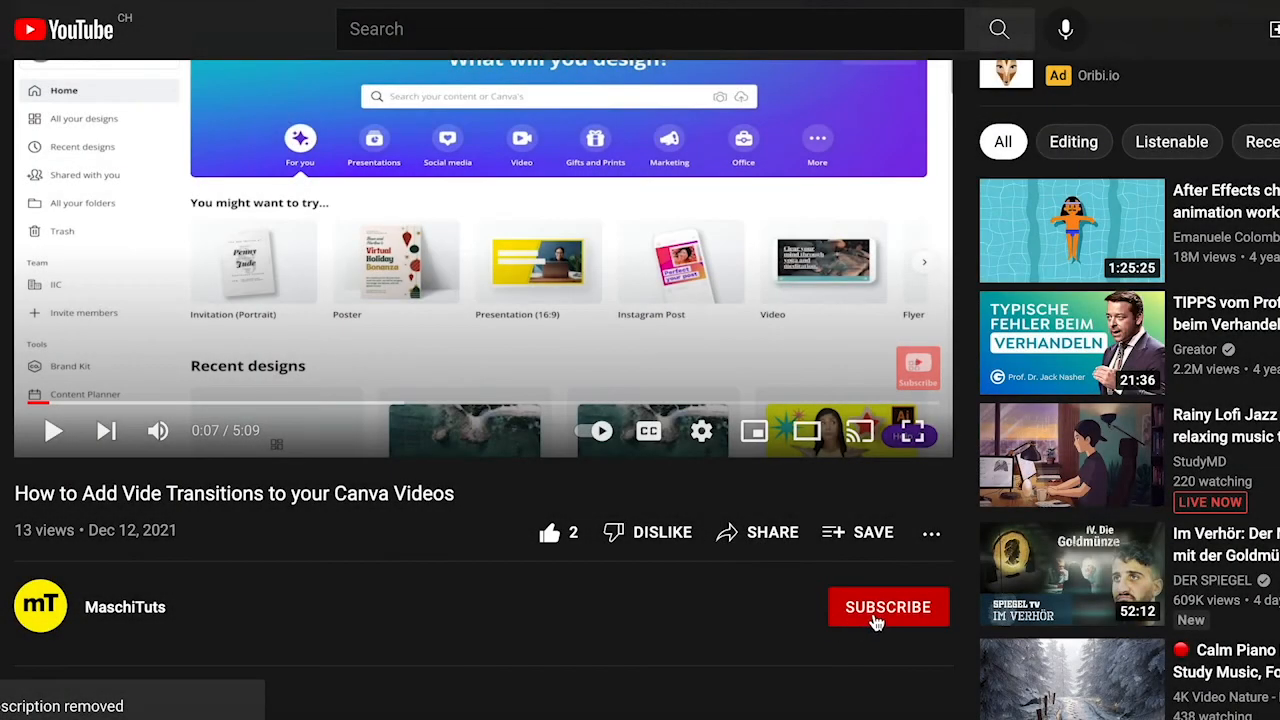
Switch to the YouTube video page, subscribe to the MaschiTuts channel and set its notifications to All.
click(872, 616)
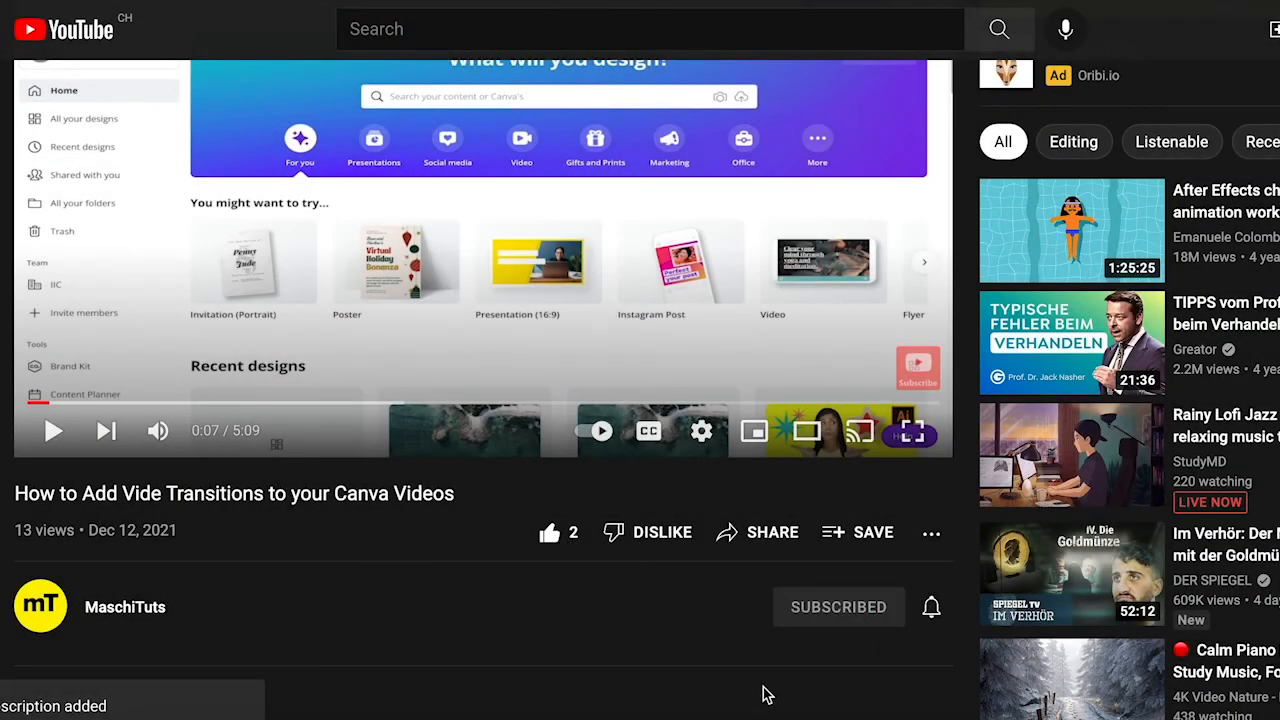
click(931, 607)
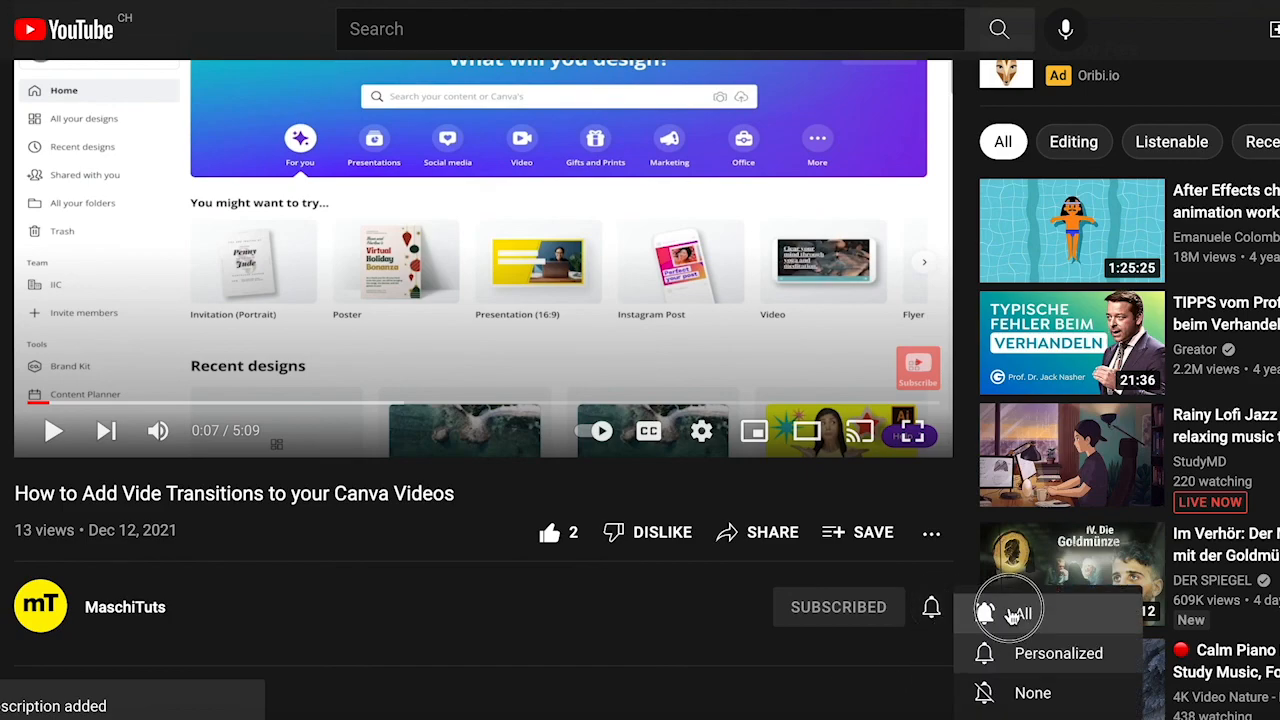
click(985, 611)
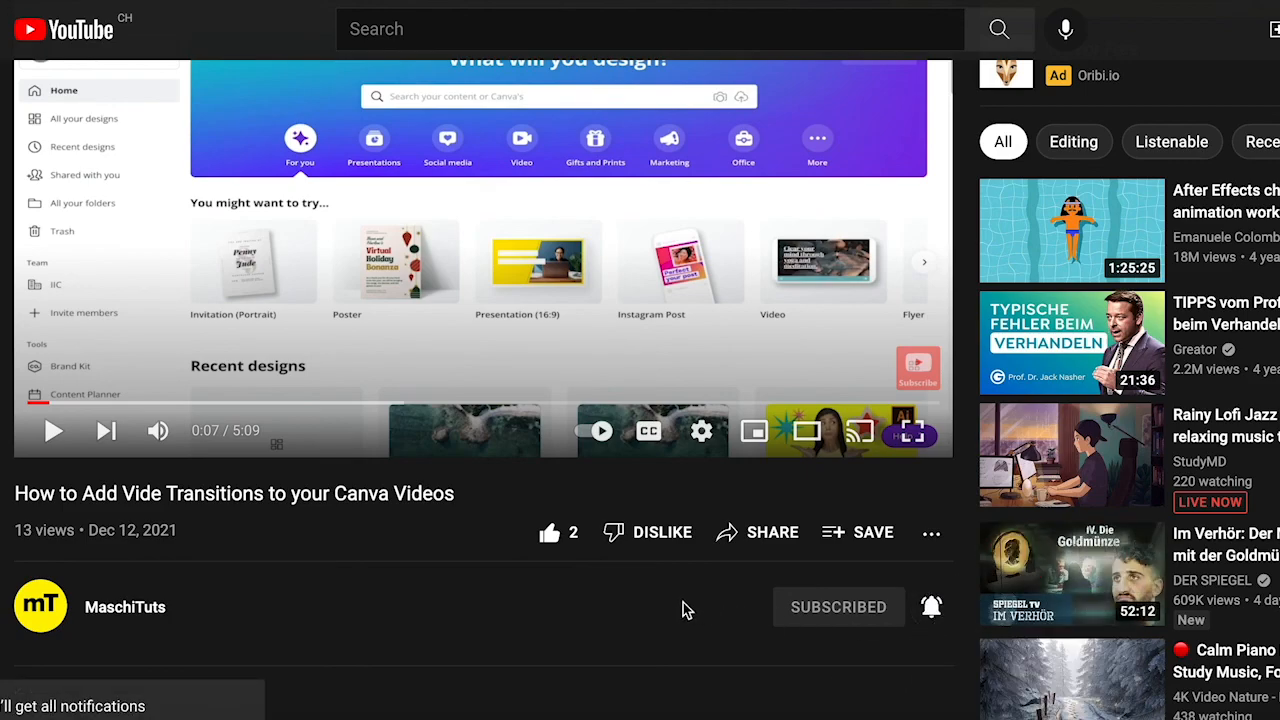